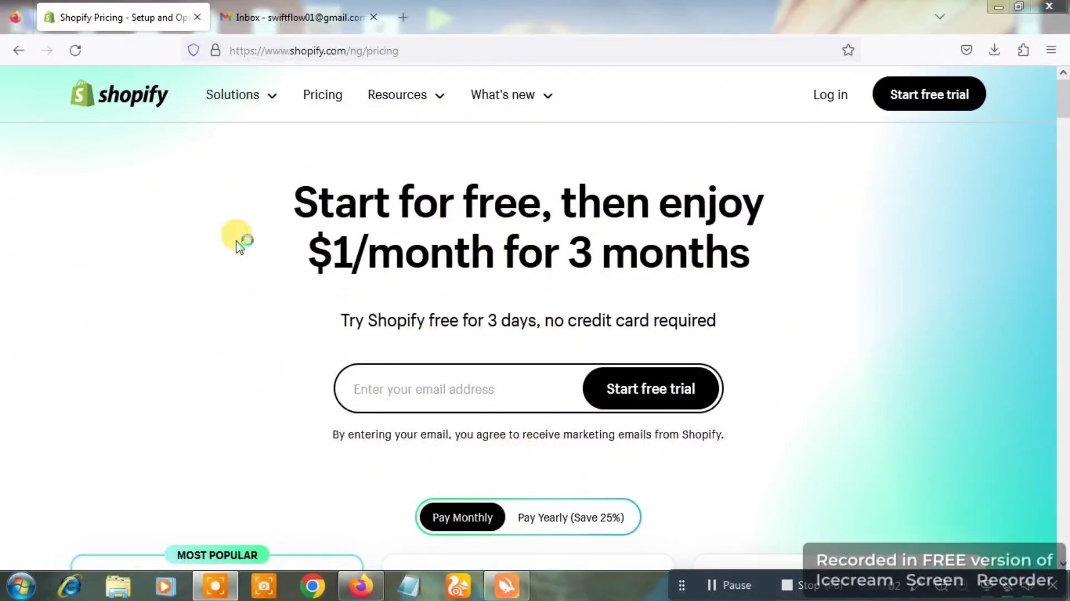
Step: Select part of the pricing page address, then focus the trial email field
click(397, 49)
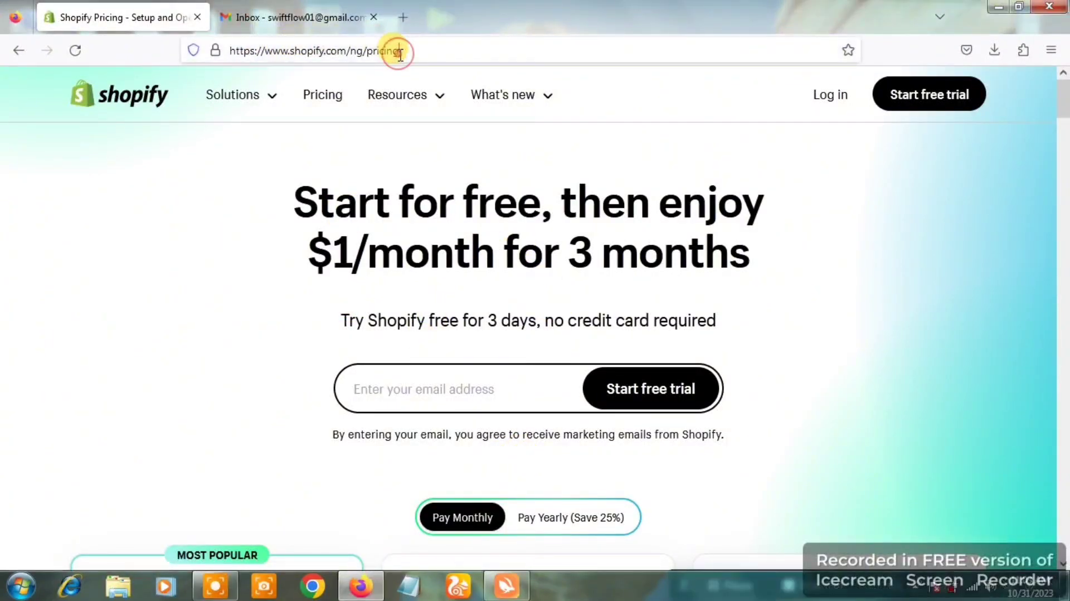
click(417, 50)
drag(417, 49, 257, 60)
click(79, 277)
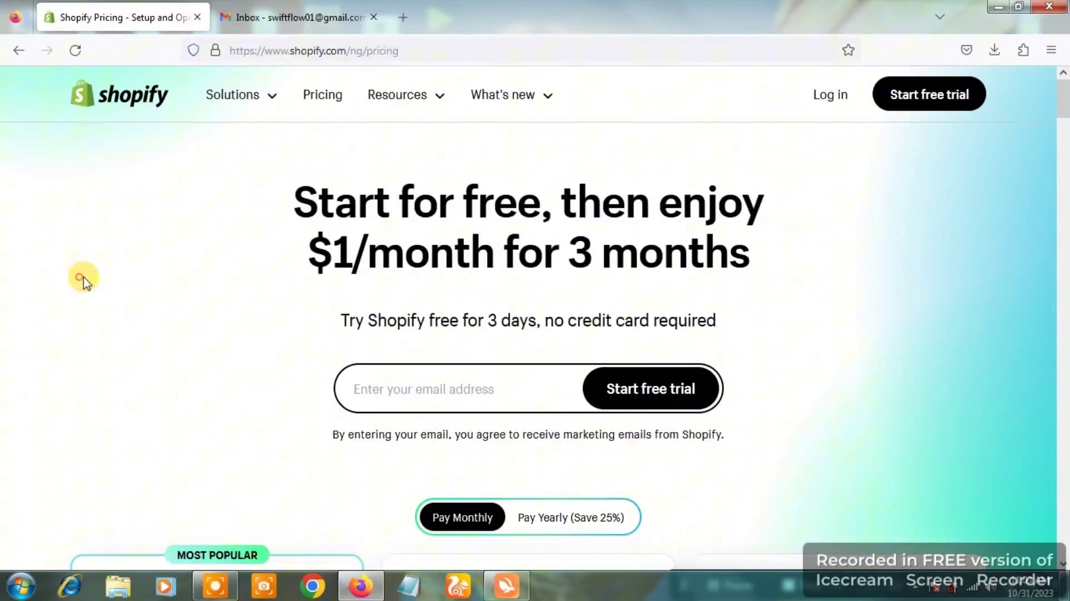
click(438, 378)
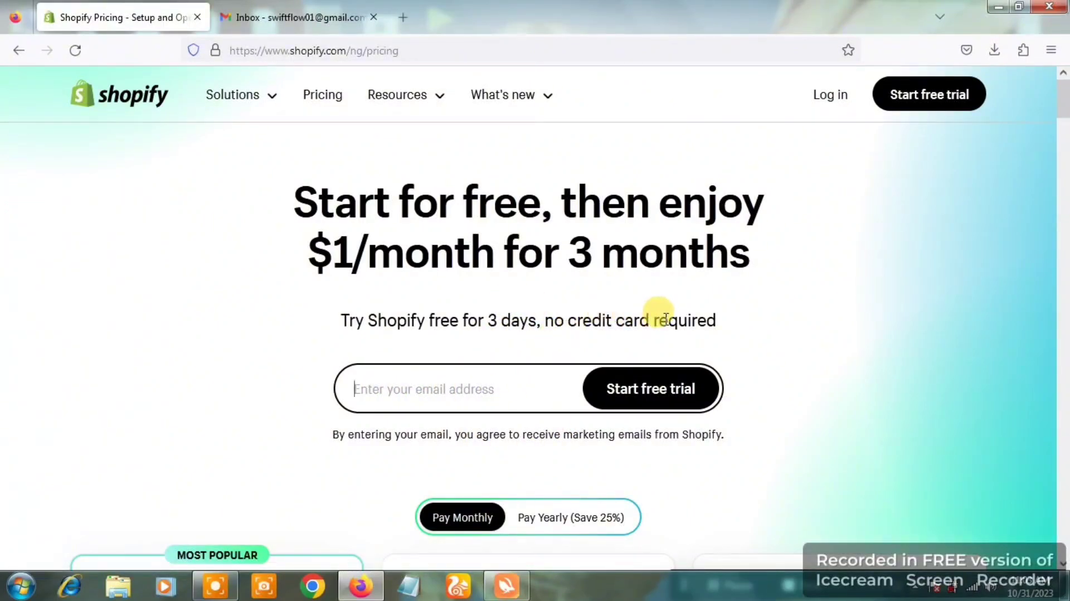
Step: Copy the Gmail account's email address from its avatar panel, then refocus Shopify's trial email field
click(254, 18)
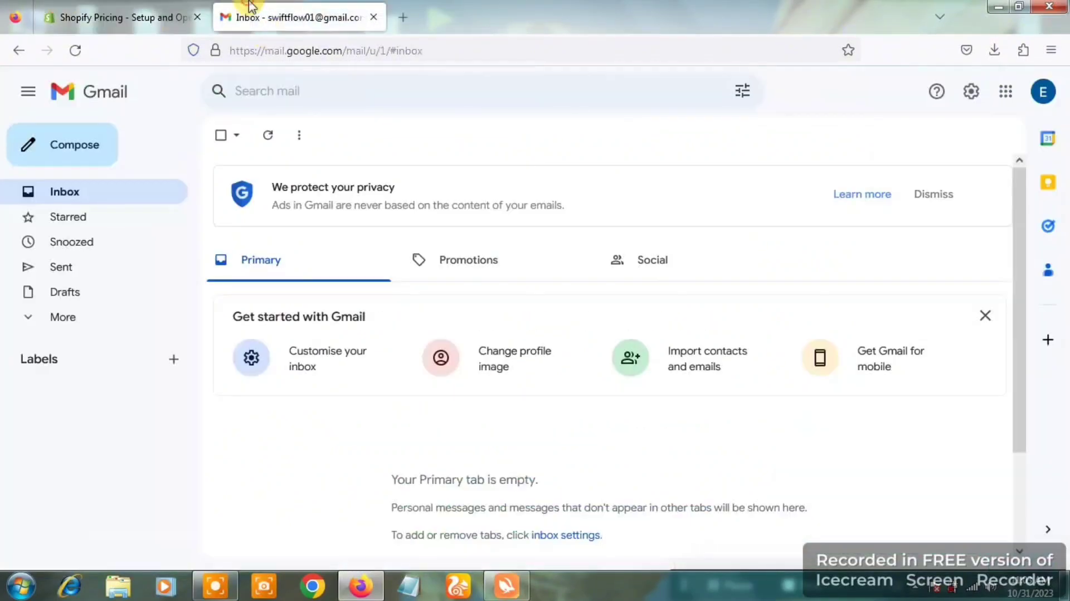
click(1044, 94)
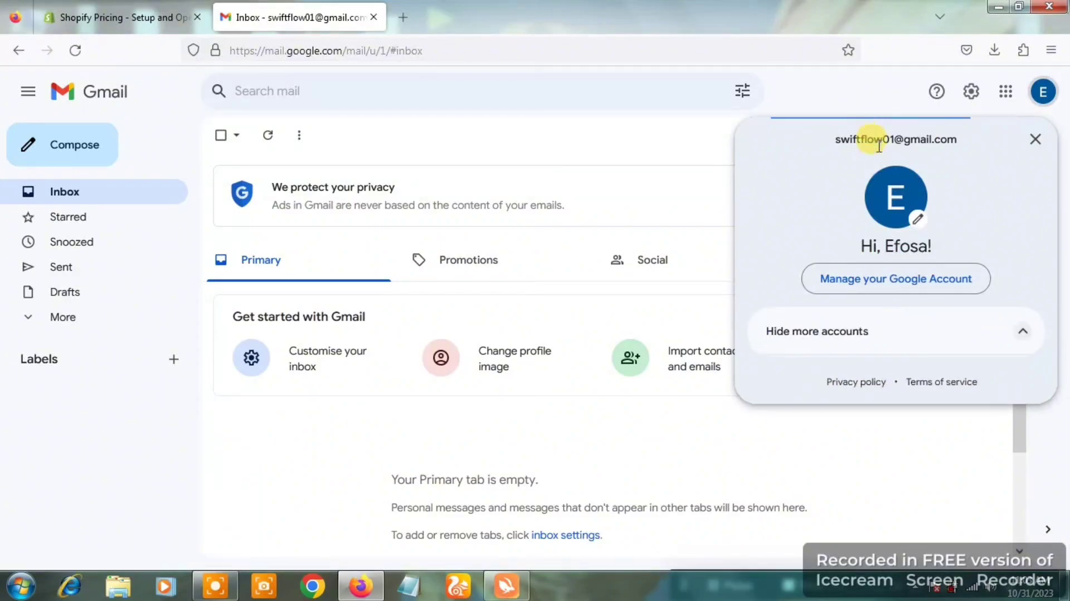
drag(828, 140, 954, 140)
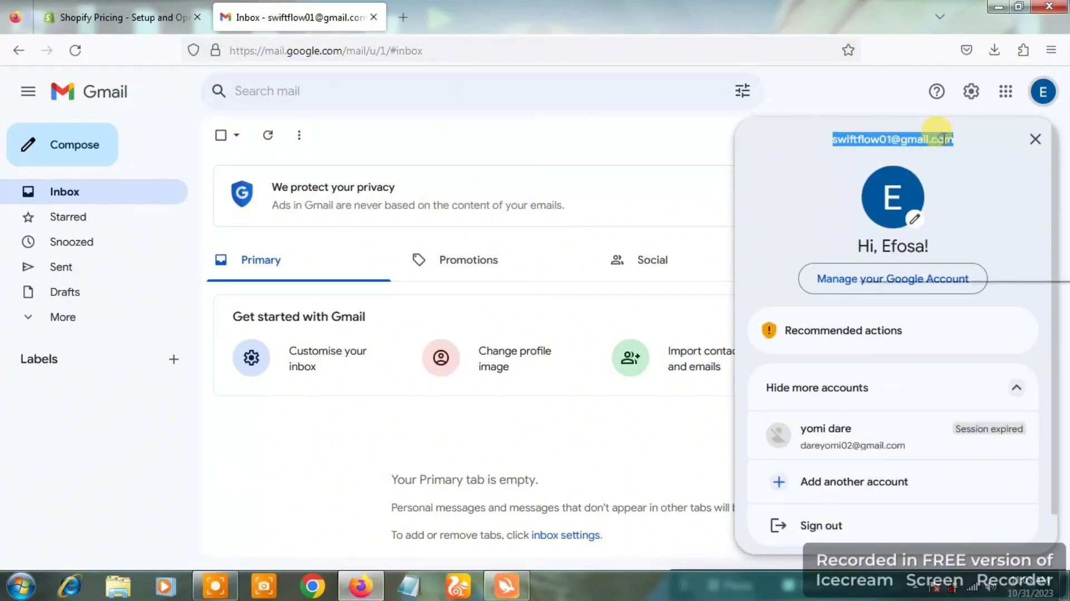
right_click(945, 147)
click(946, 154)
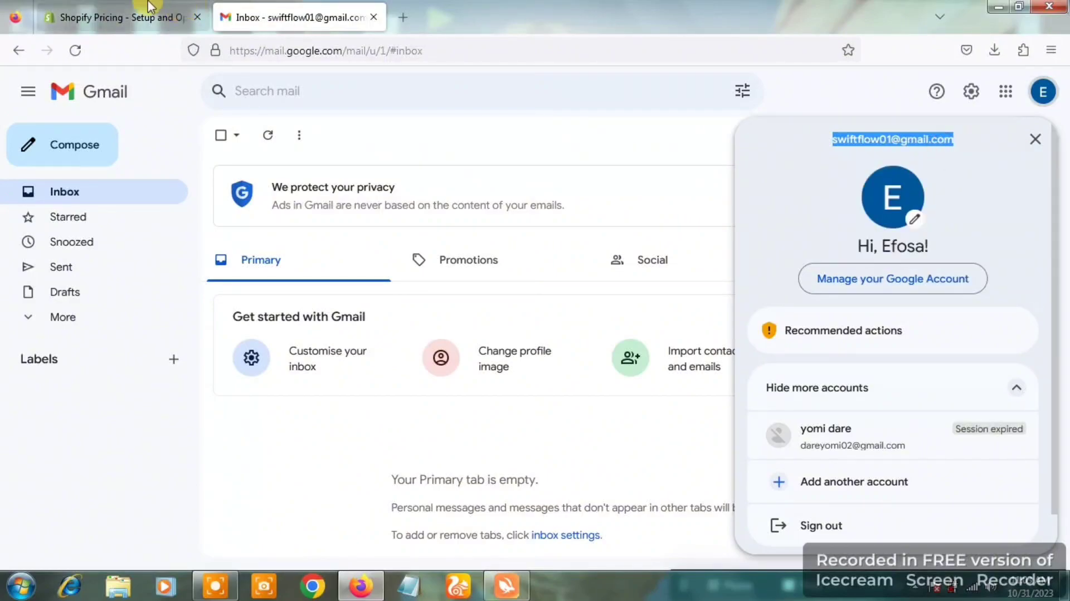
click(144, 16)
click(390, 379)
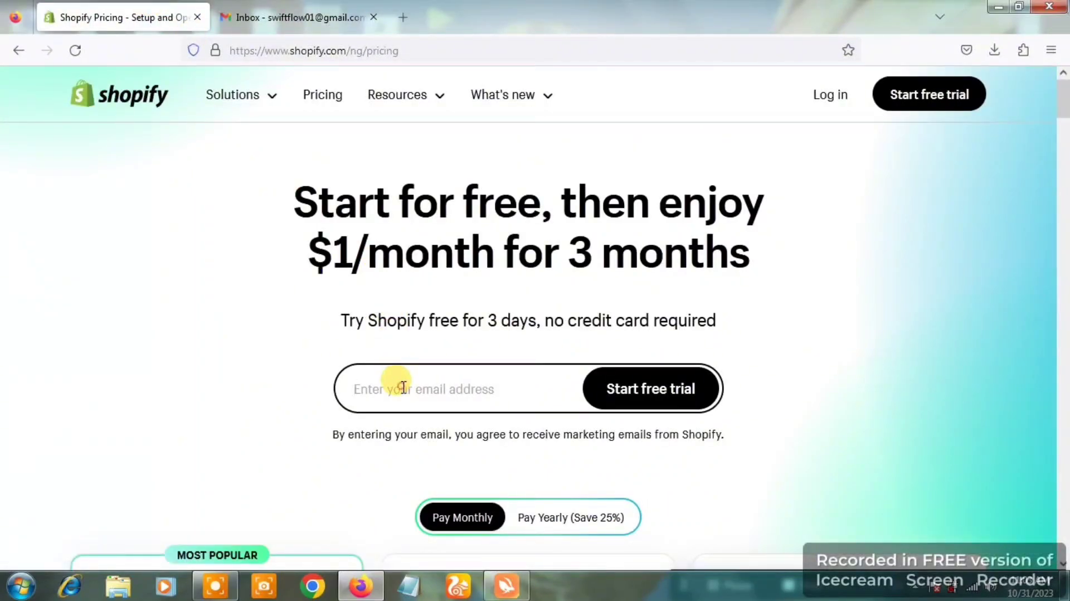
Step: Paste the copied Gmail address into the email field and start the free trial
right_click(404, 387)
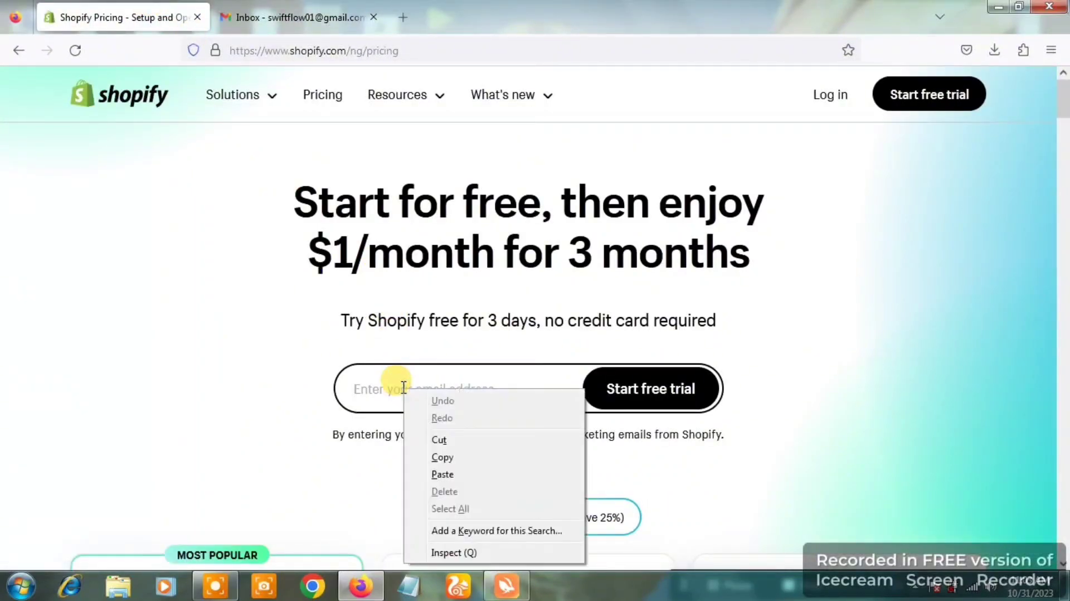
click(453, 473)
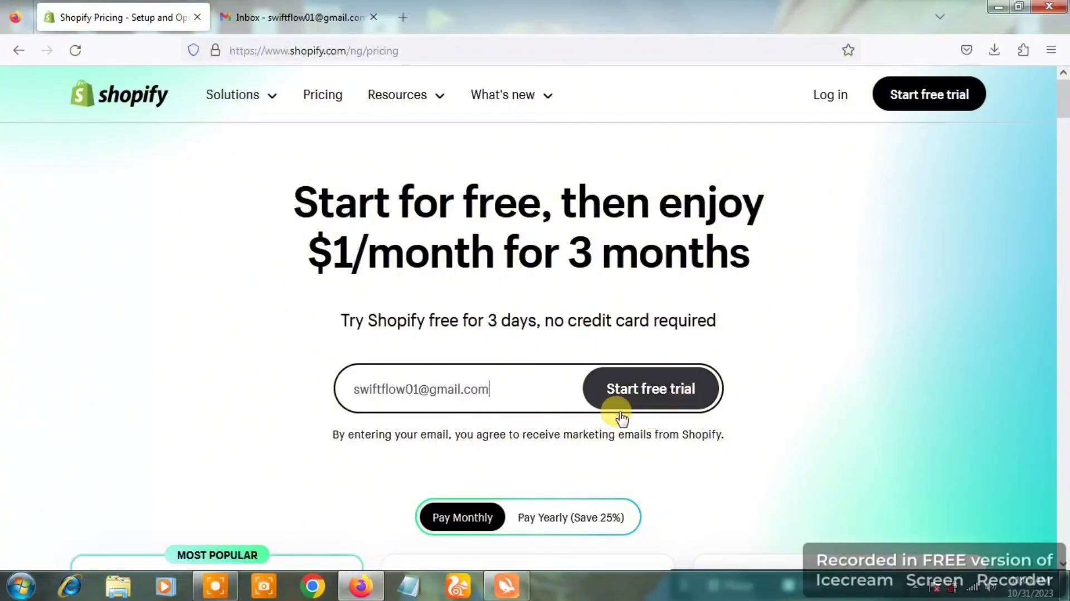
click(643, 396)
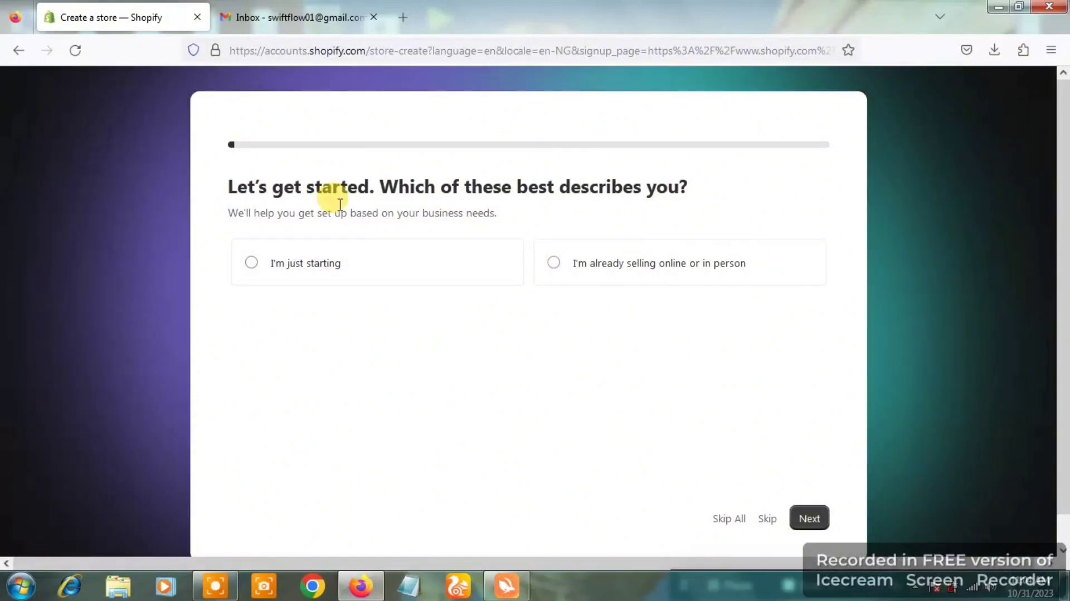
Step: Answer the setup questions: just starting, an online store, dropshipping products, based in Nigeria
click(368, 263)
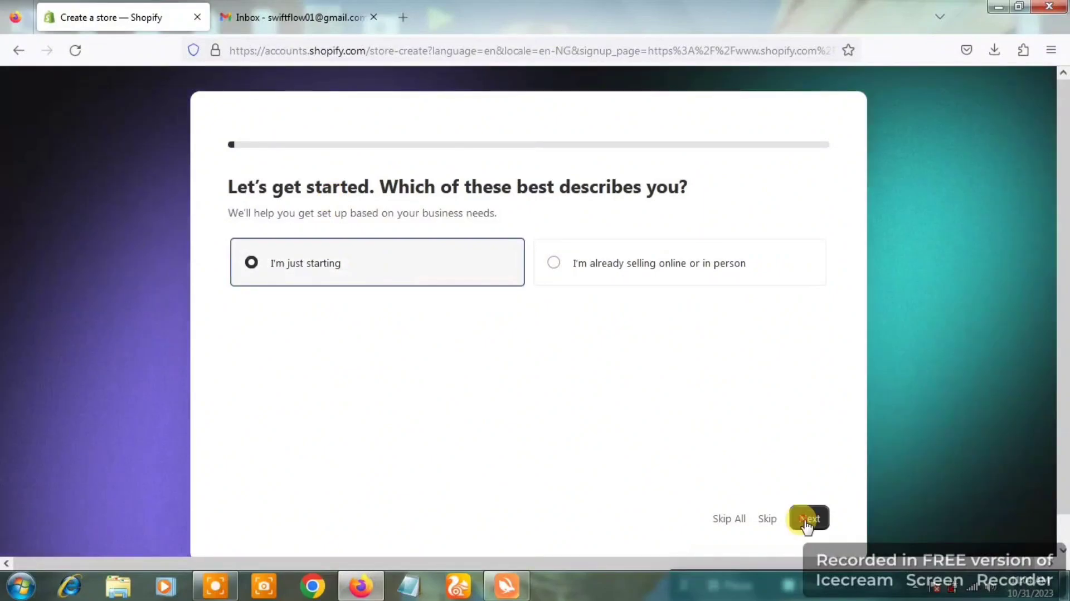
click(808, 519)
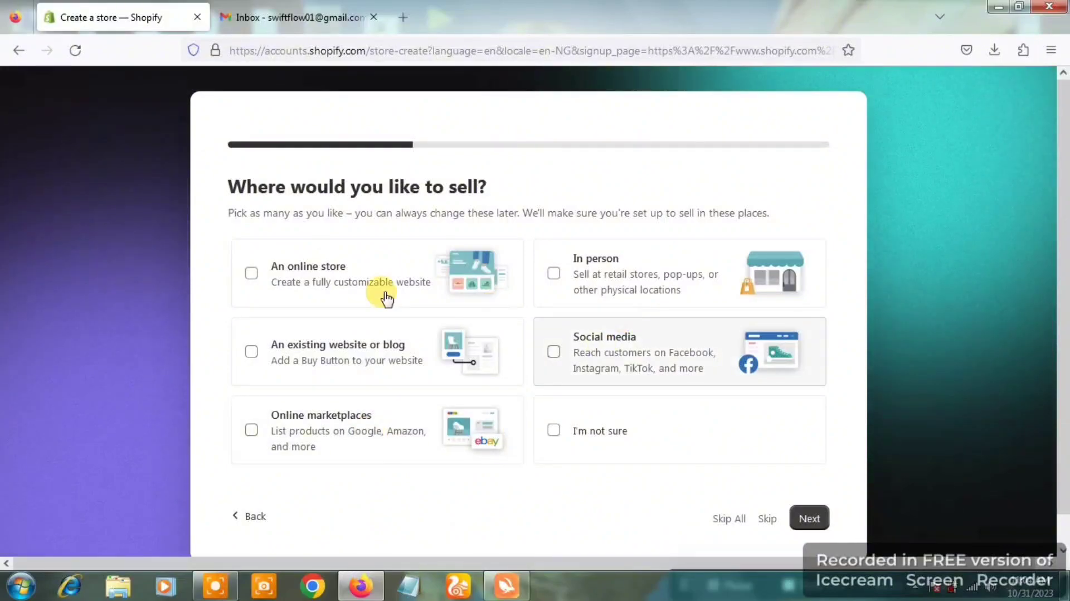
click(354, 293)
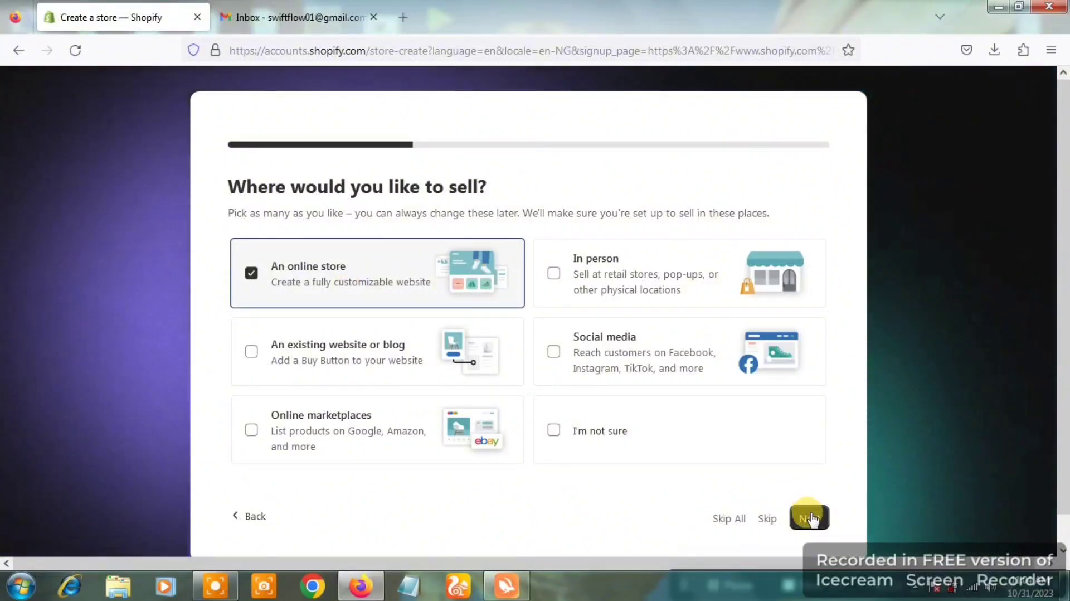
click(811, 519)
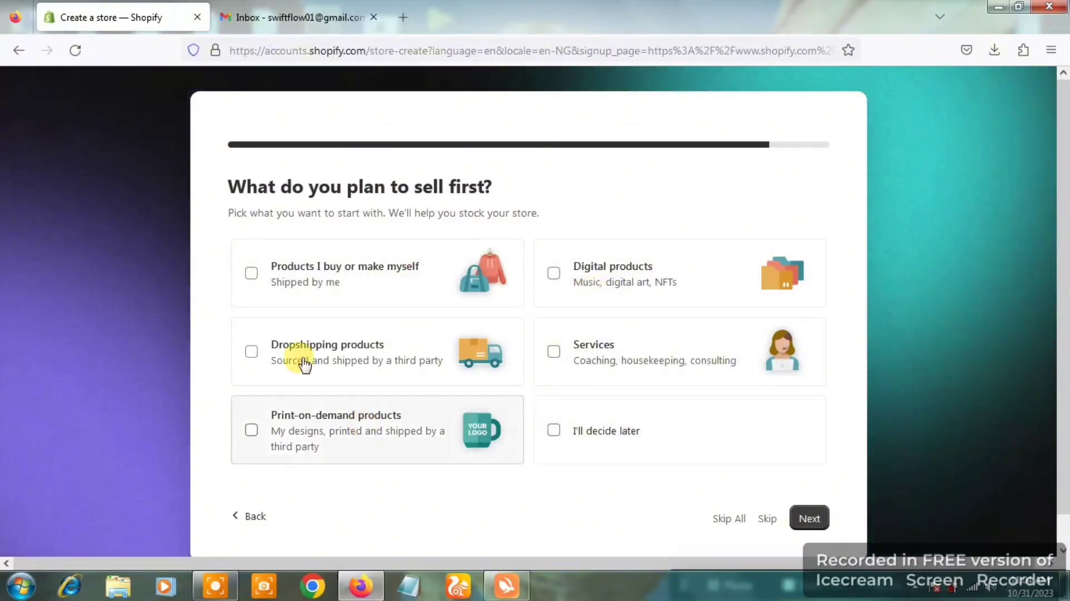
click(288, 348)
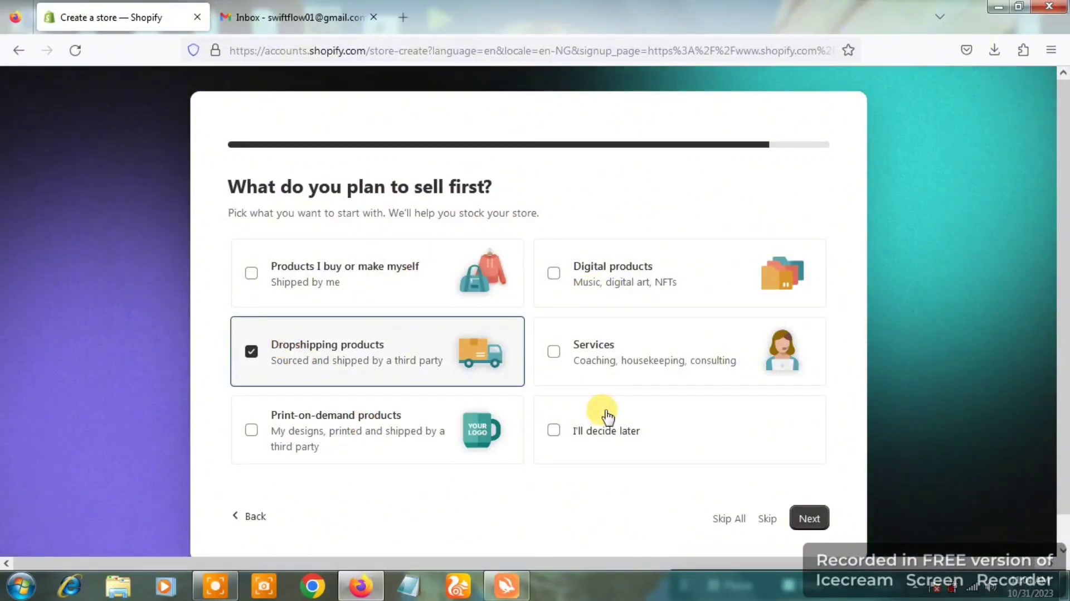
click(810, 516)
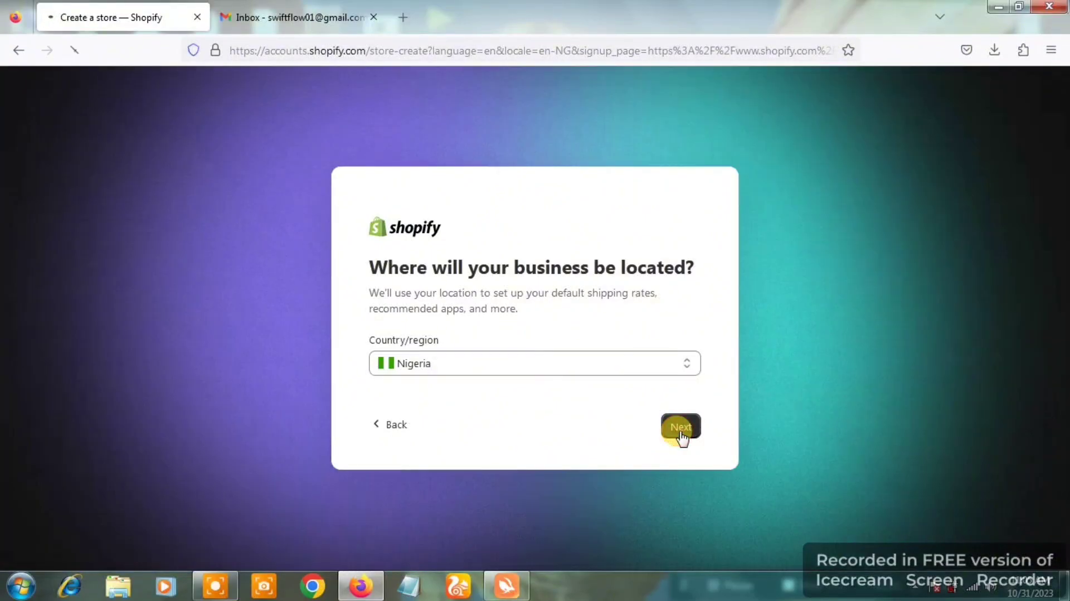
click(681, 437)
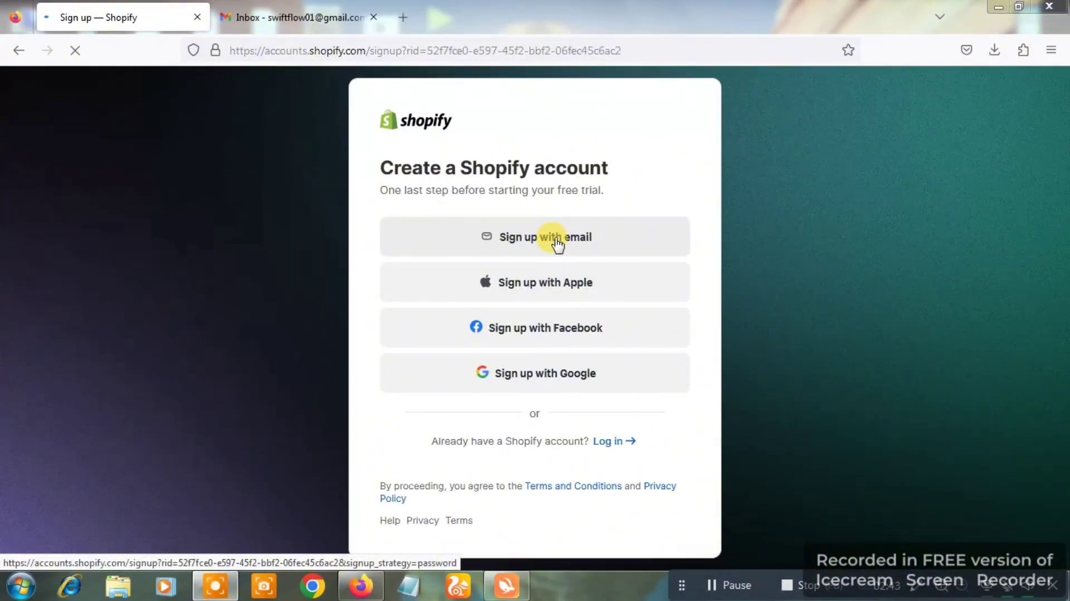
Step: Sign up with email and a new password, create the account, and decline Firefox's save-login prompt
click(556, 243)
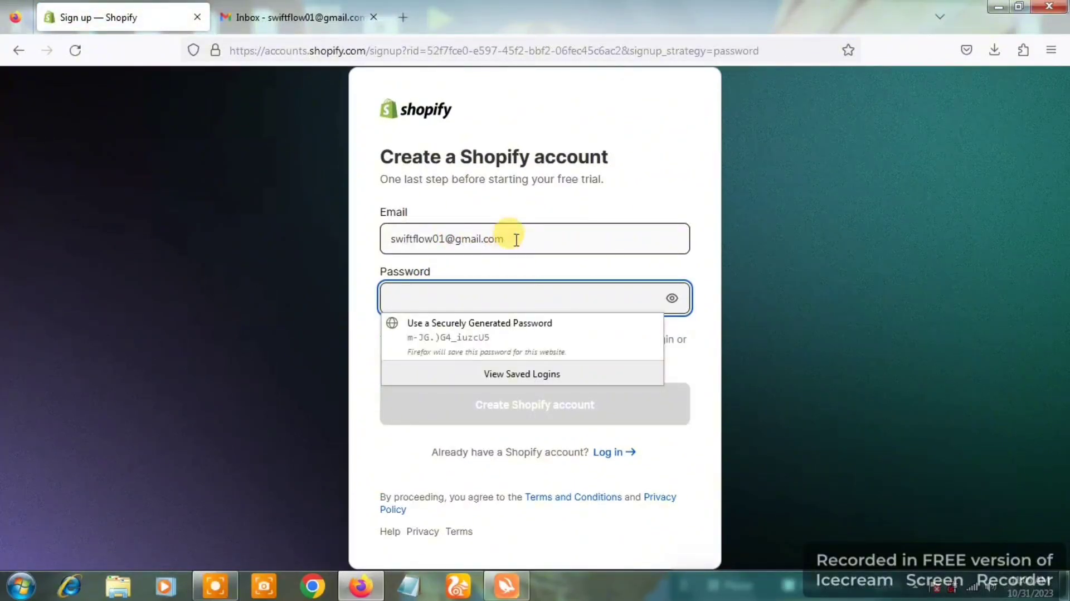
click(516, 240)
click(492, 296)
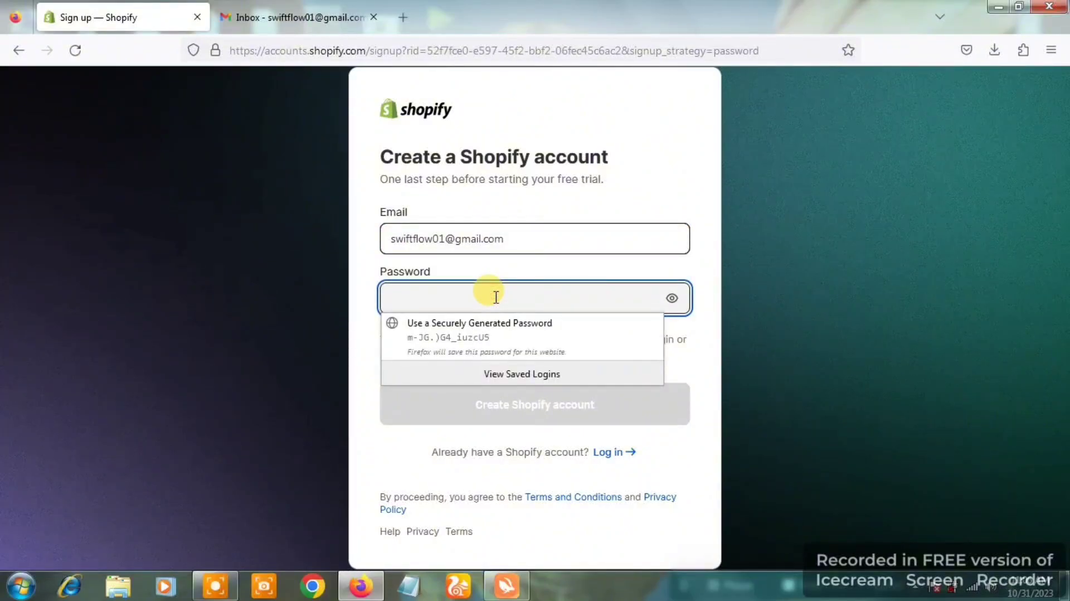
text(s)
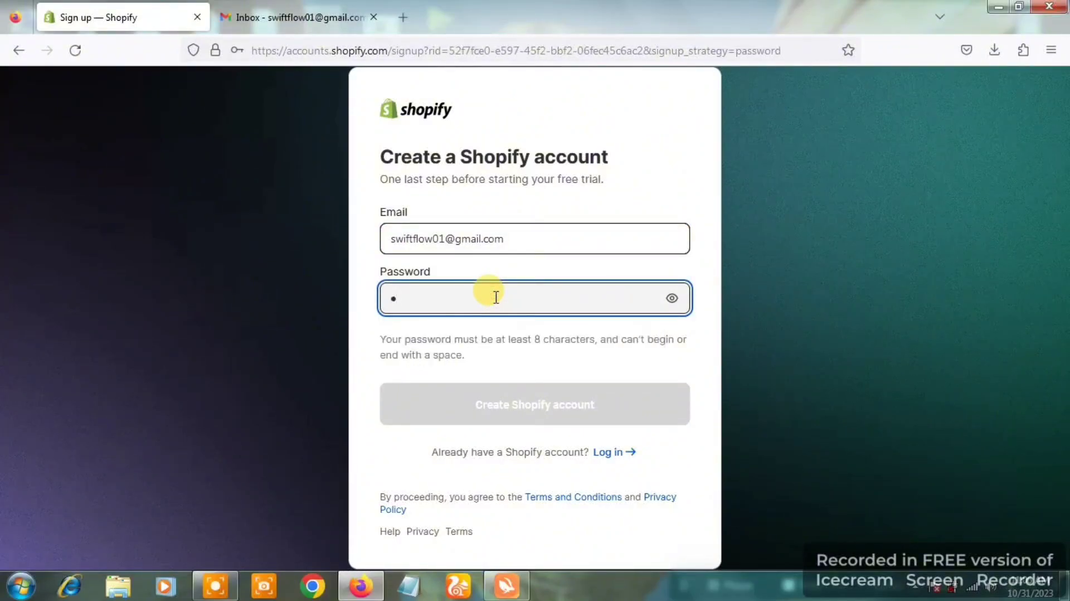
key(BackSpace)
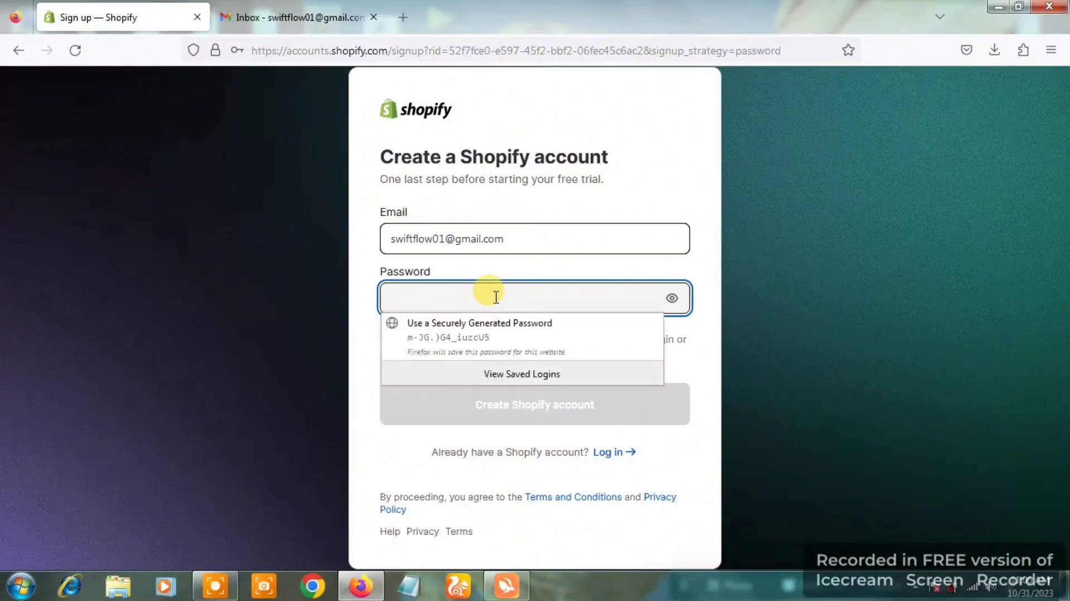
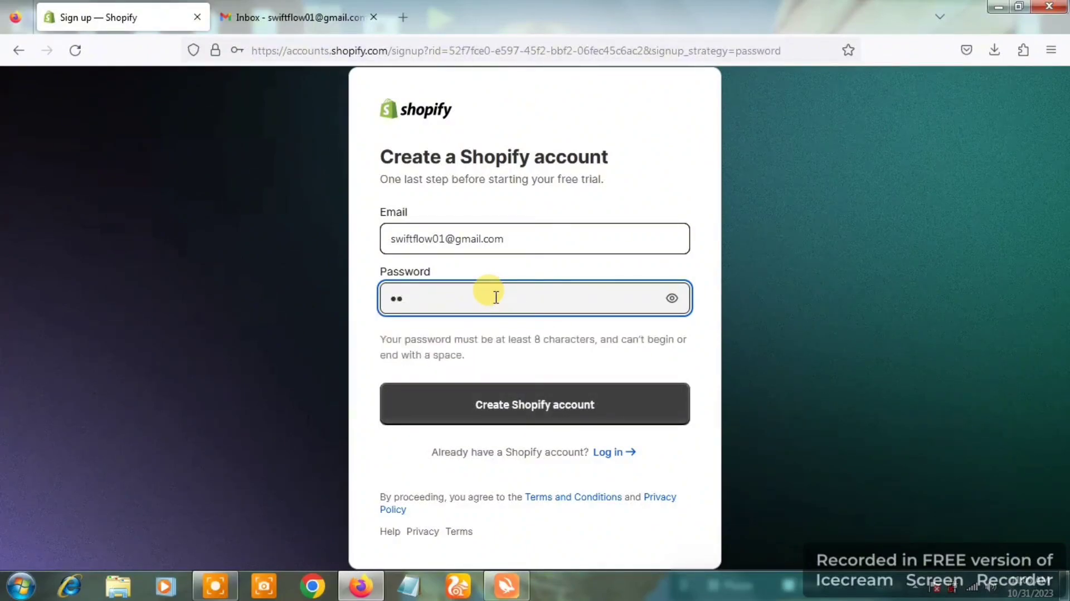
click(672, 298)
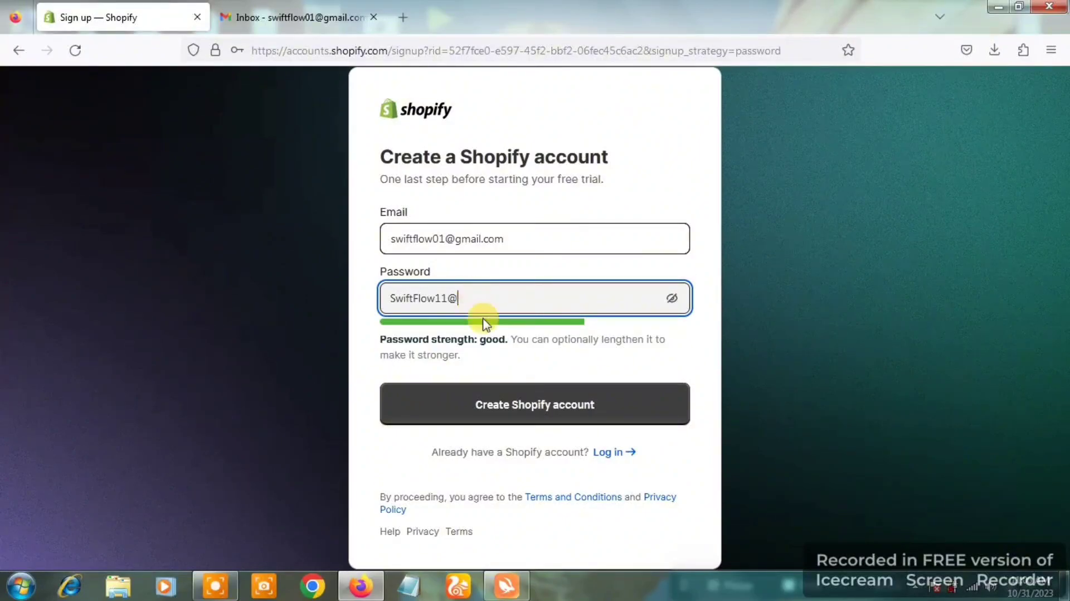
click(518, 372)
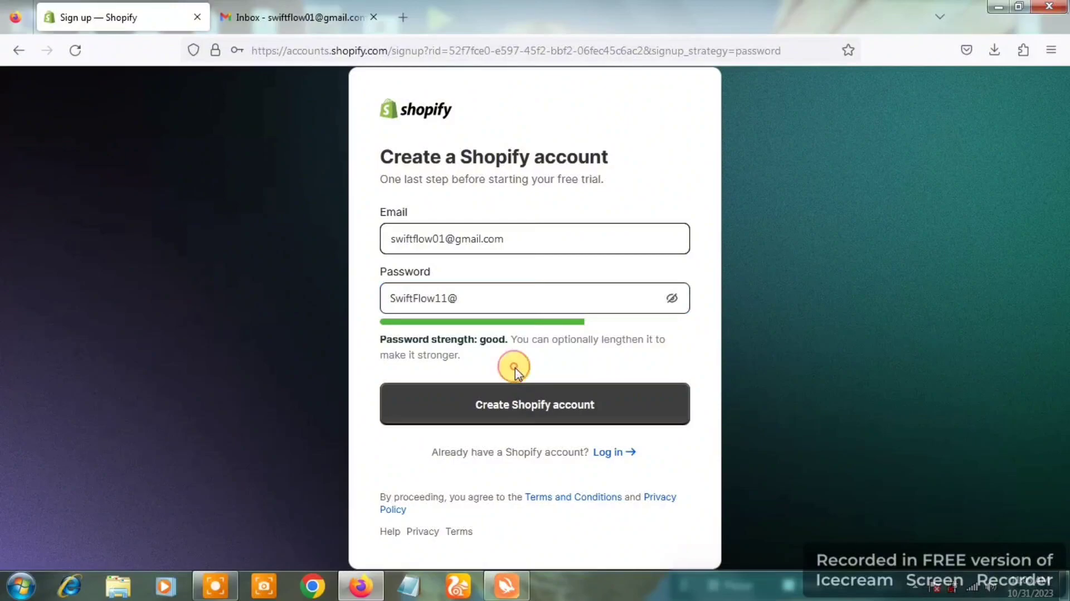
click(480, 406)
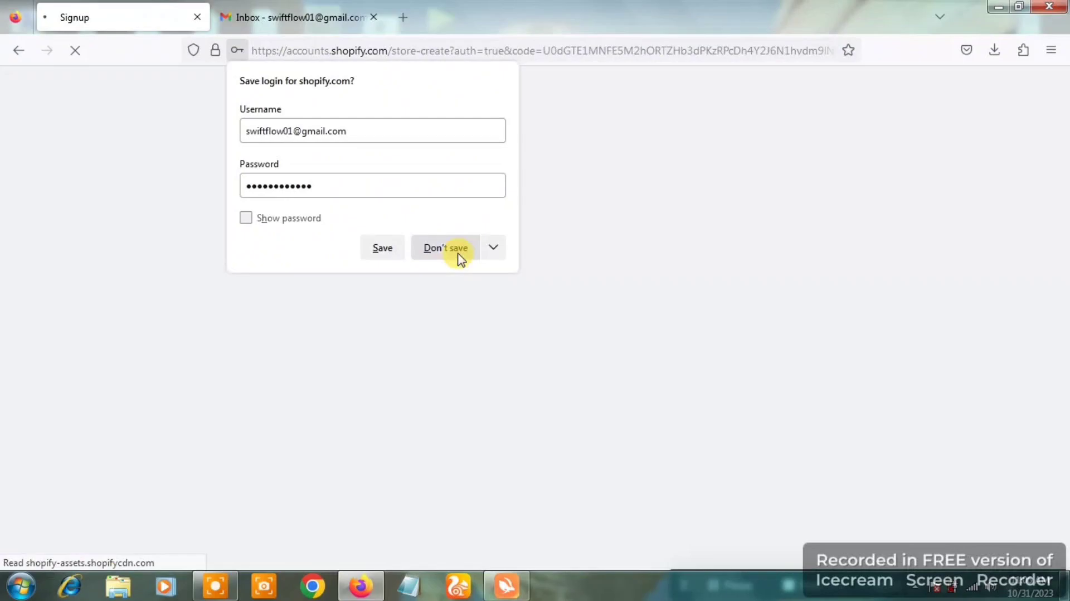
click(456, 254)
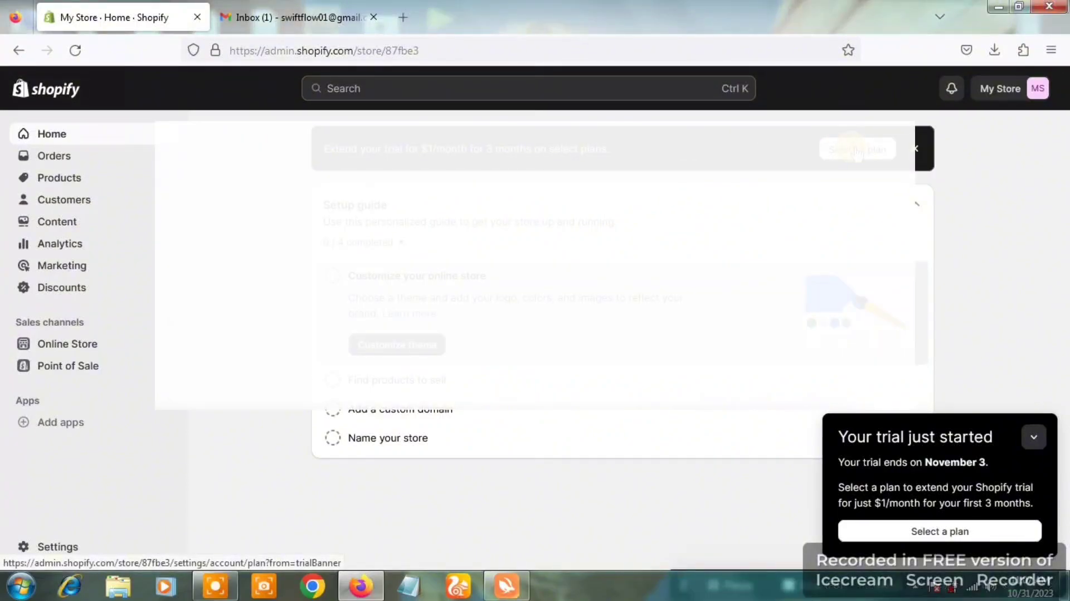
Step: Open the plan selection page from the trial banner's Select a plan button
click(857, 150)
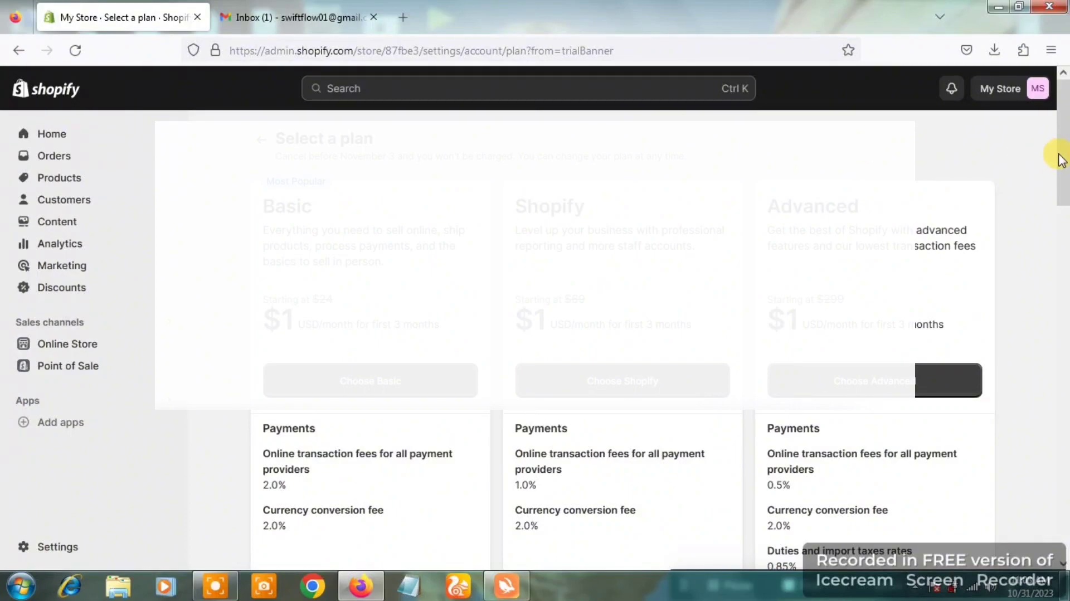
Step: Scroll through the Basic, Shopify and Advanced plans to compare them
scroll(1065, 167, down, 1)
scroll(1065, 167, down, 1)
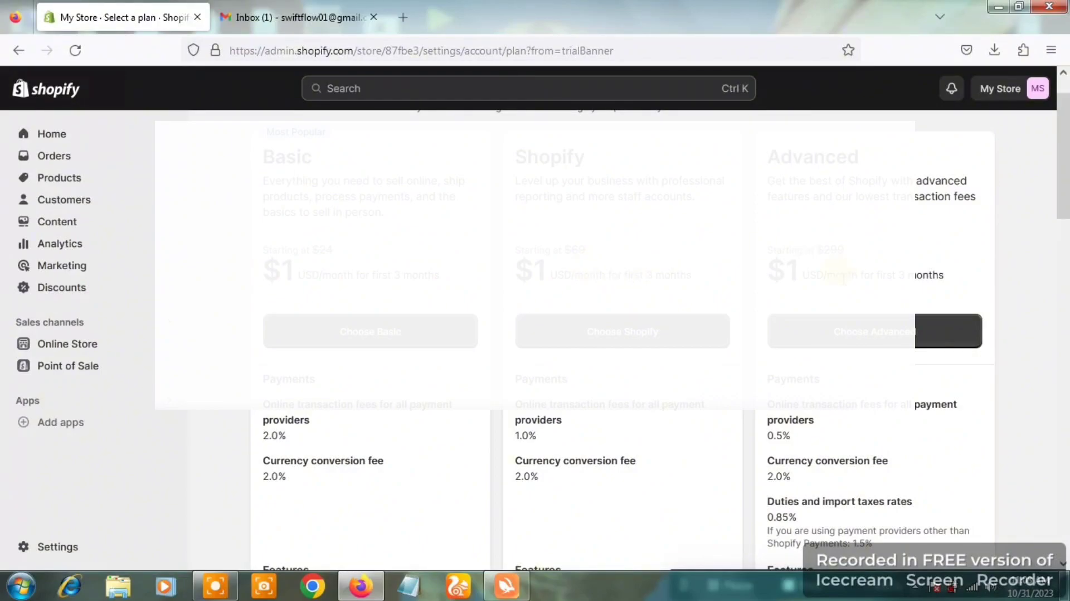
scroll(866, 274, up, 1)
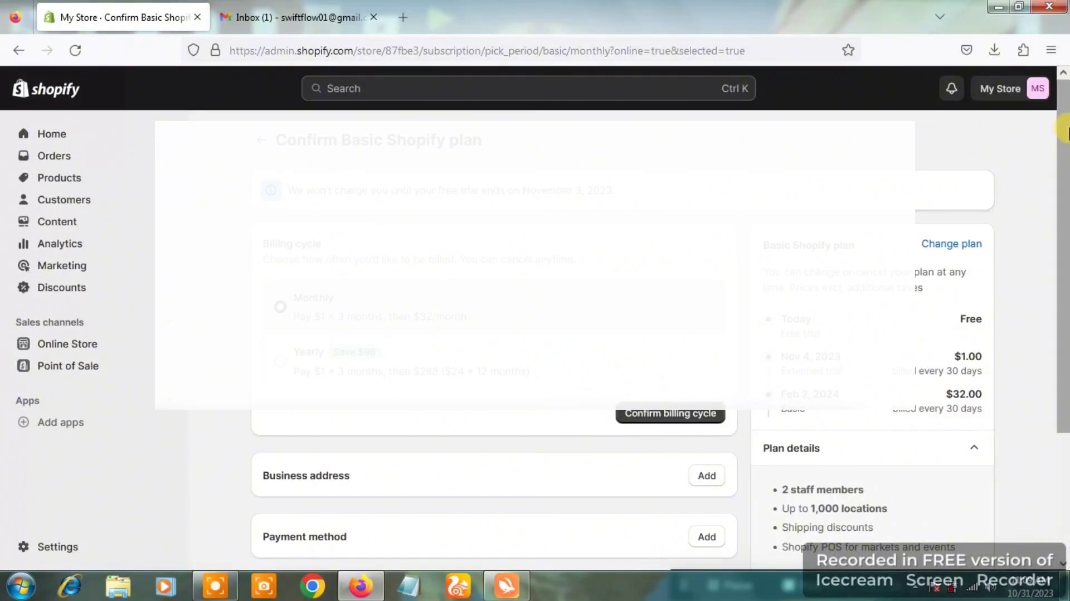
scroll(1065, 148, down, 1)
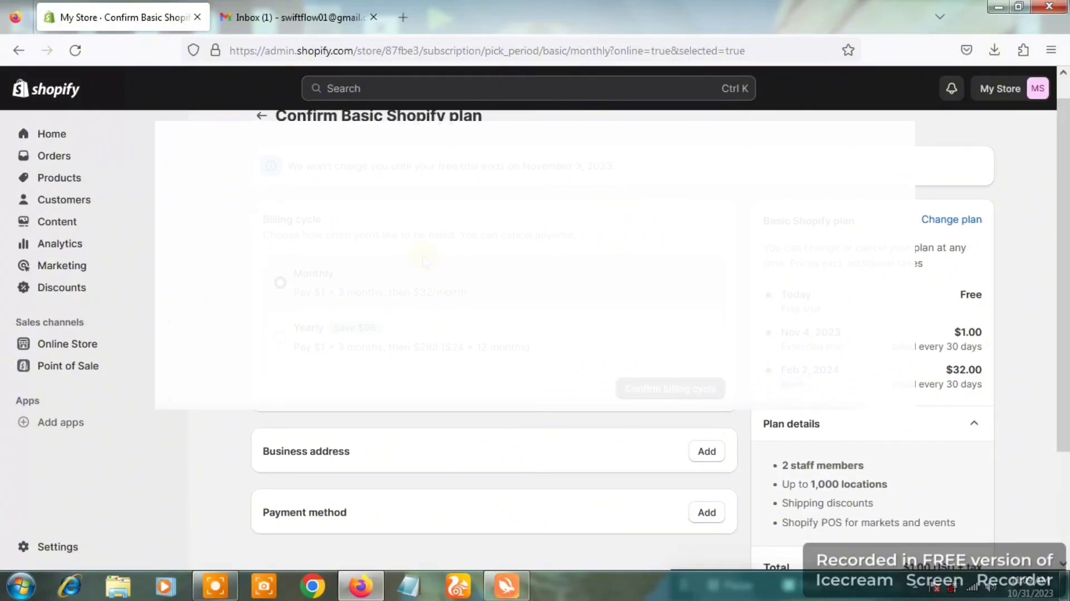
Step: Confirm the monthly billing cycle for the Basic plan
click(677, 389)
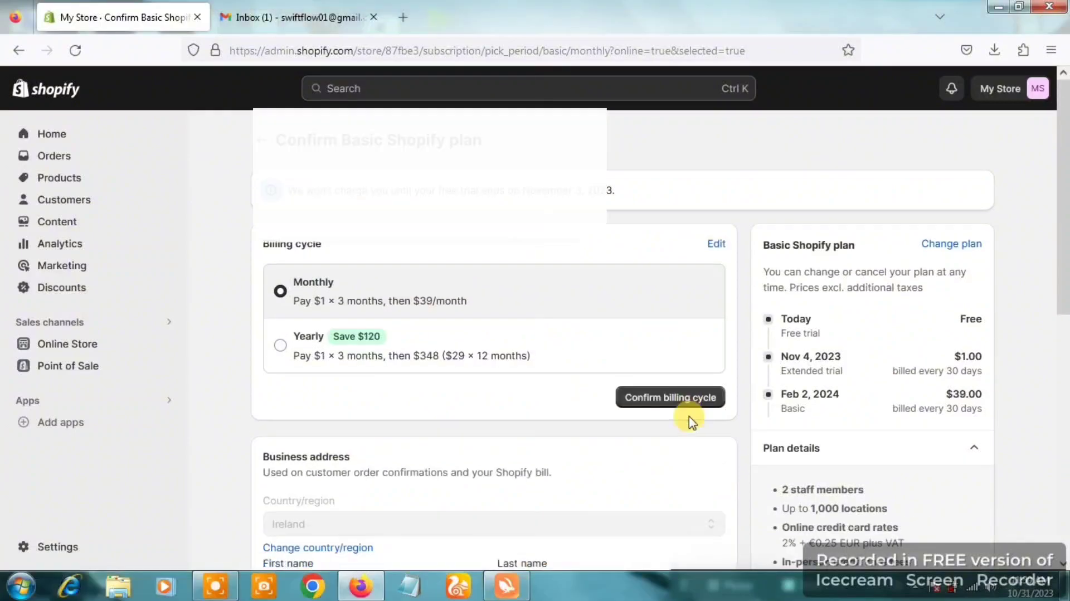
scroll(1065, 245, down, 3)
scroll(1065, 245, down, 3)
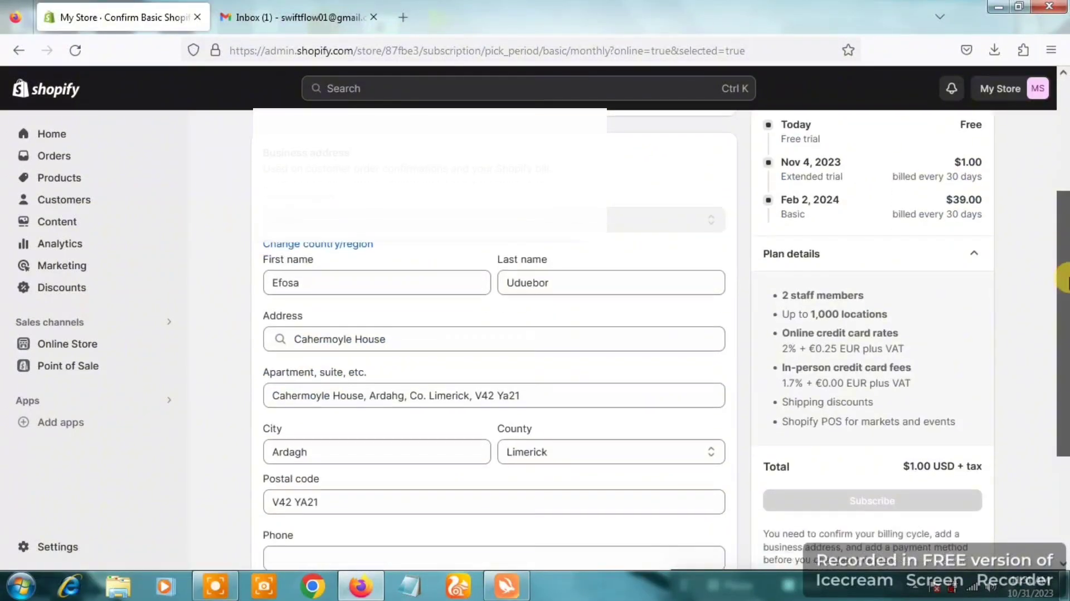
scroll(1063, 341, down, 2)
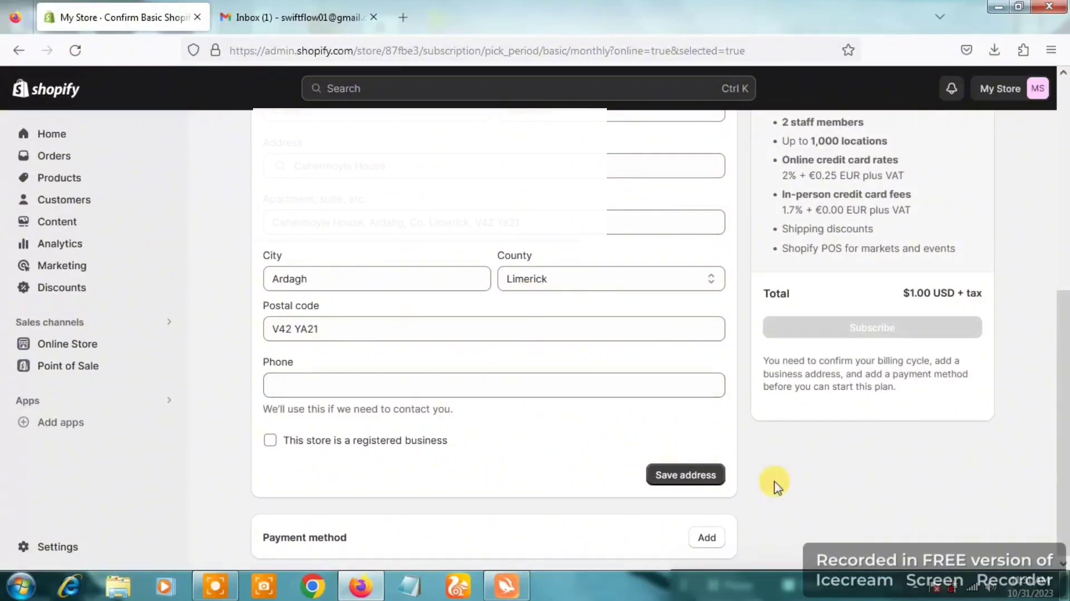
scroll(1066, 379, down, 1)
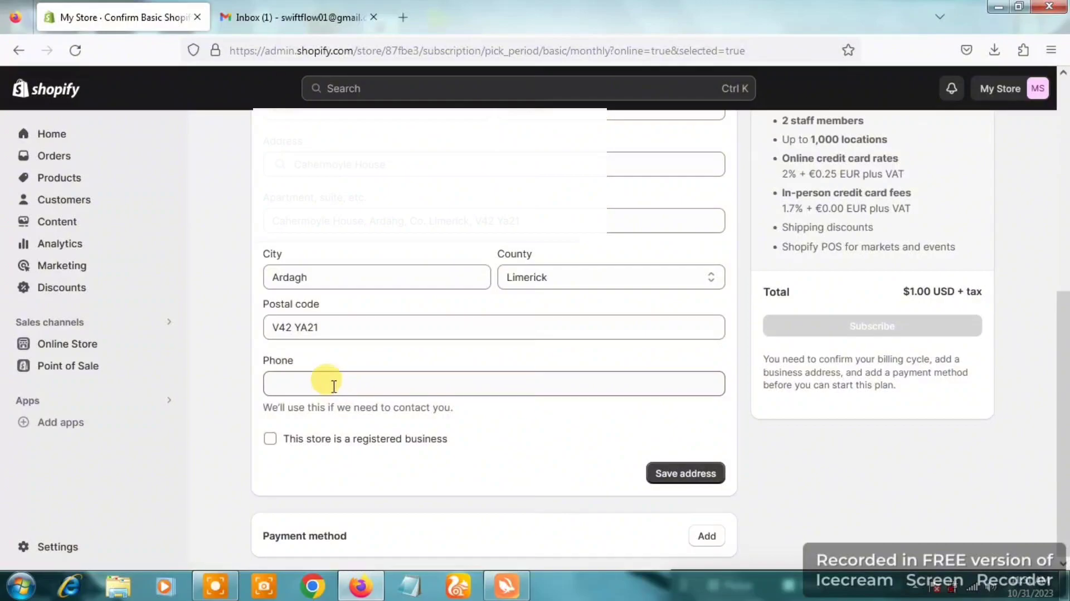
Step: Enter the business phone number, save the address, and start paying with PayPal
click(334, 384)
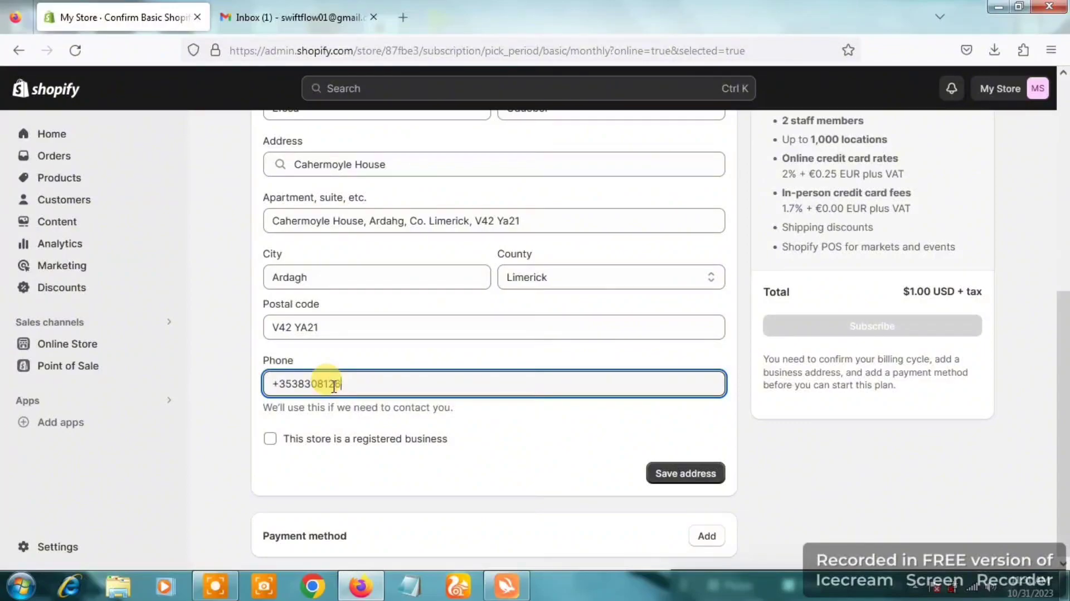
text(14)
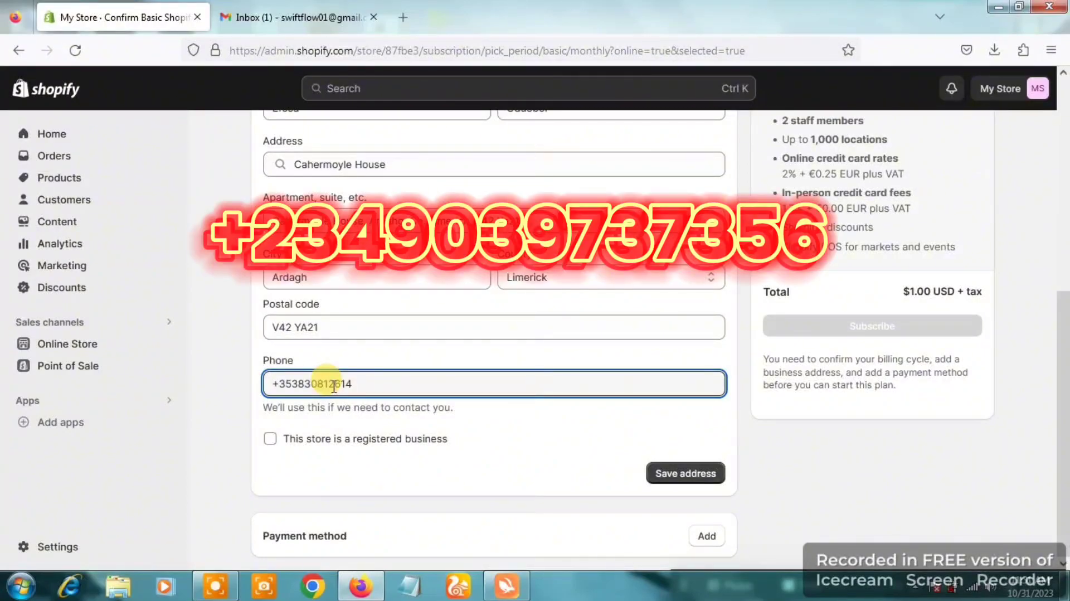
click(497, 457)
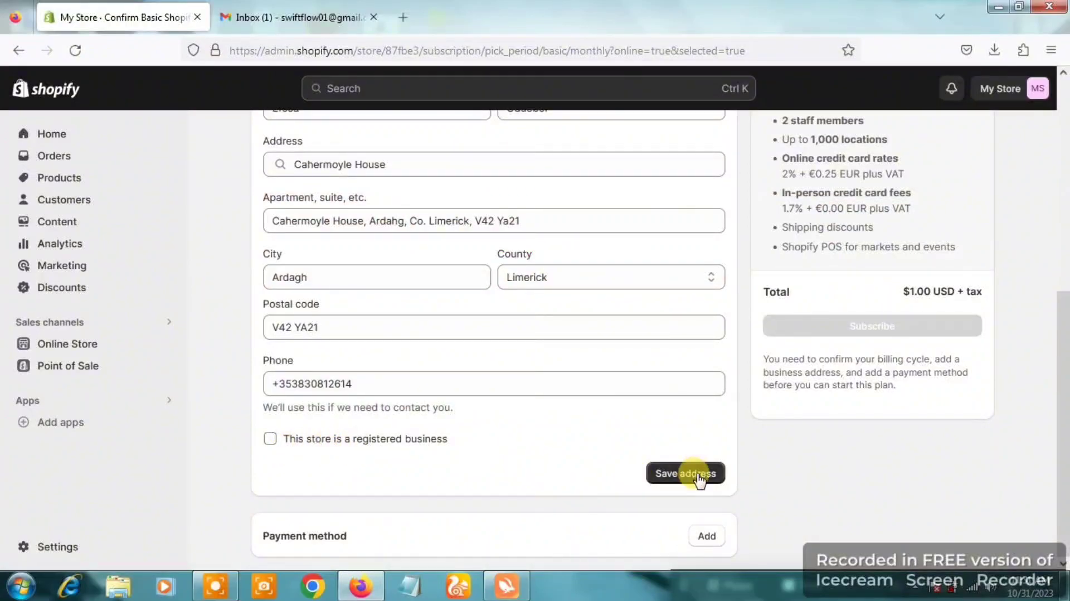
click(696, 477)
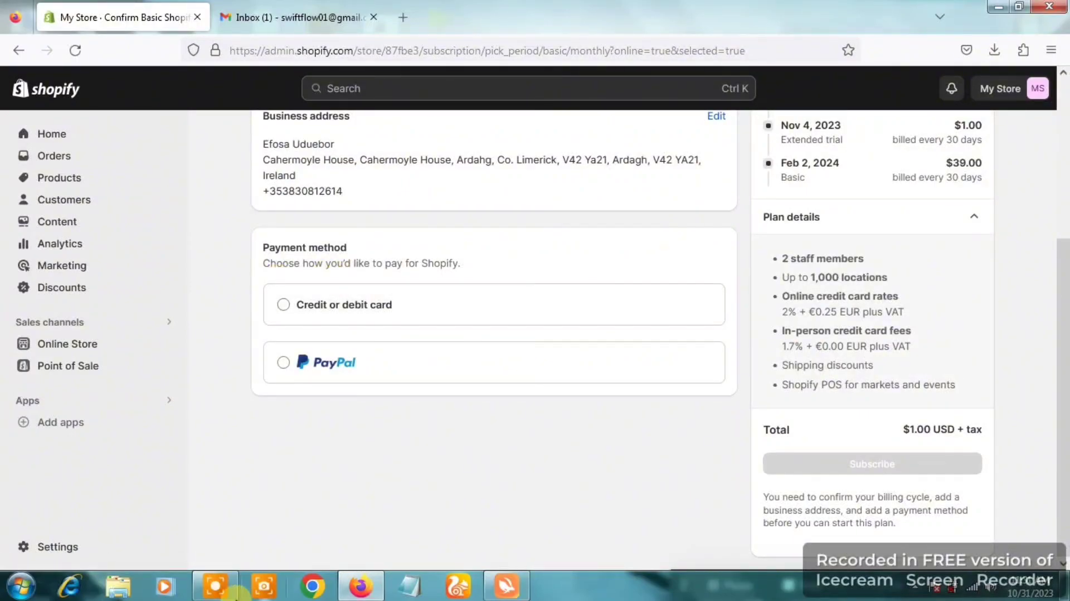
click(412, 342)
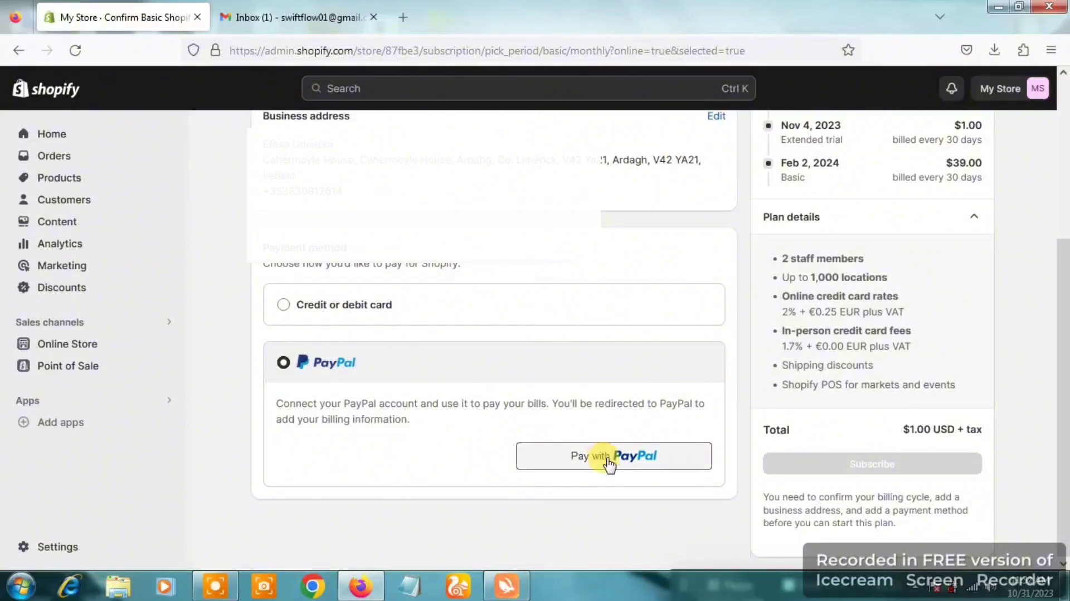
click(609, 461)
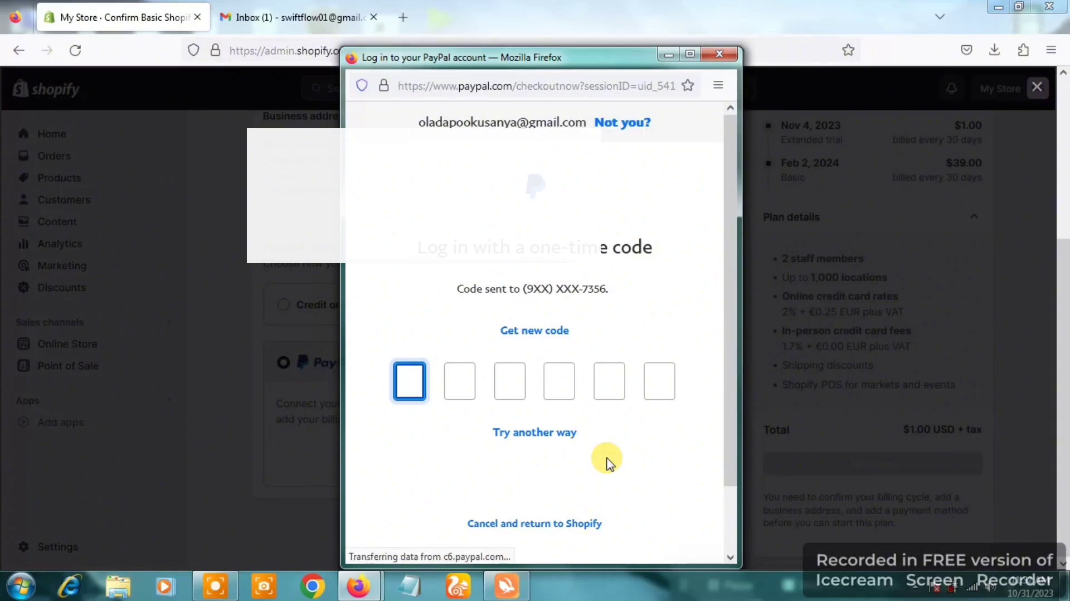
Step: Enter PayPal's one-time login code and agree to link PayPal for future Shopify payments
click(409, 384)
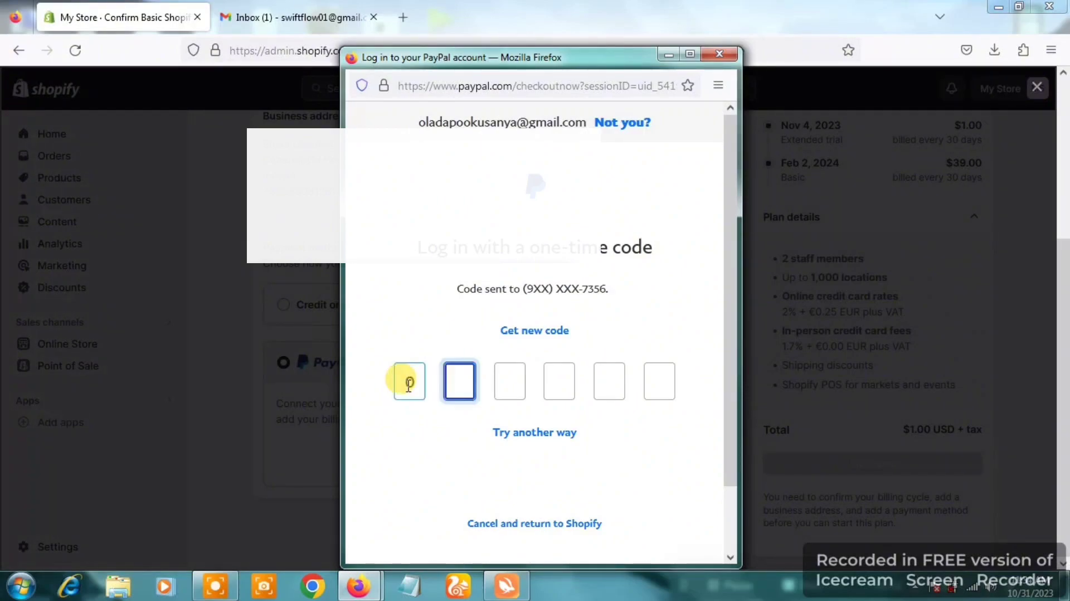
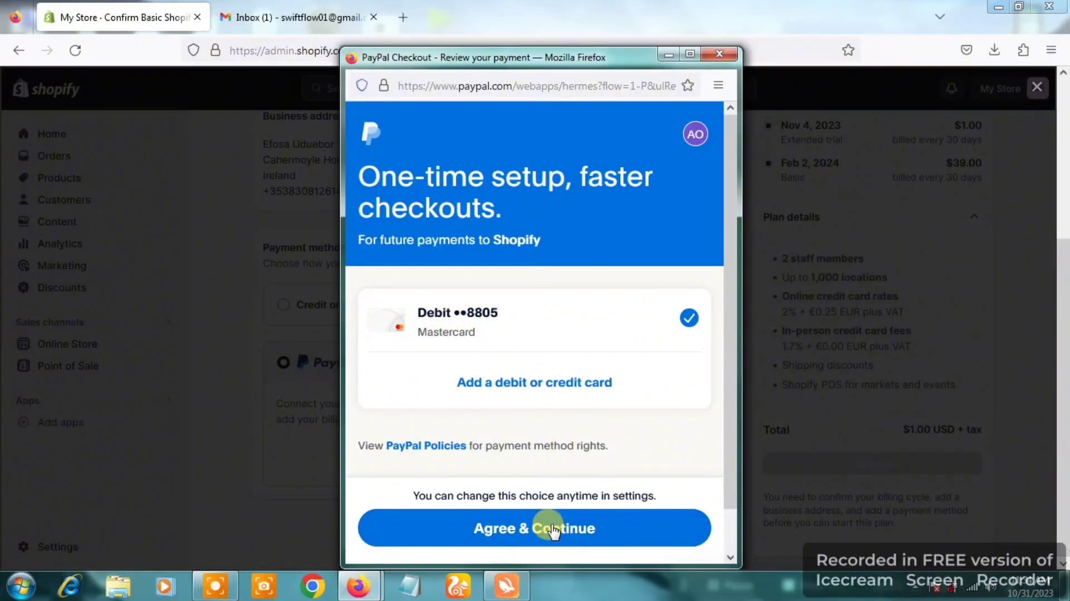
click(552, 529)
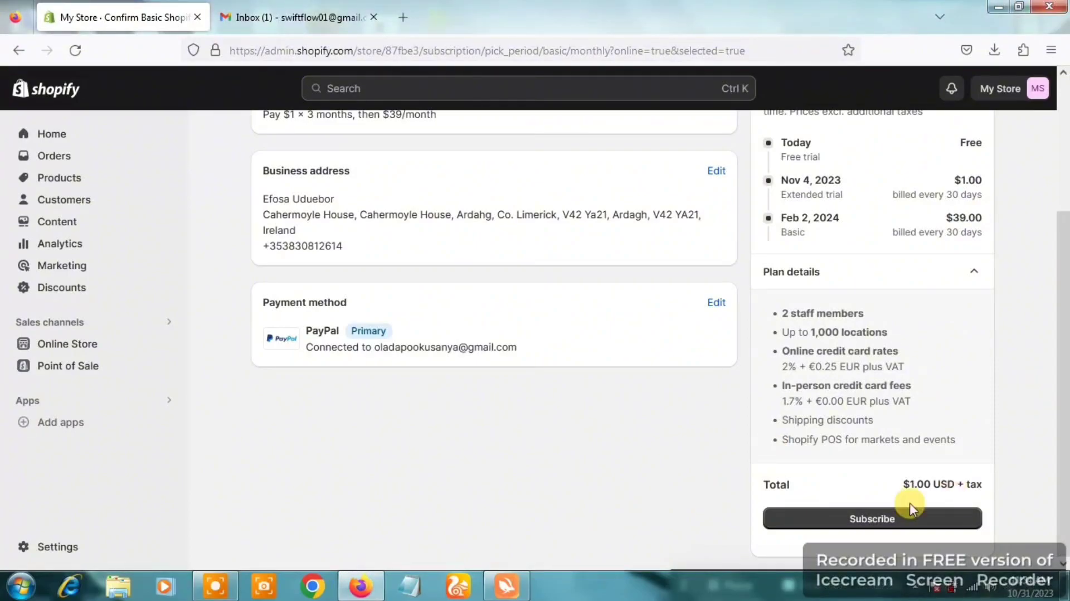
Step: Subscribe to the Basic plan and decline the POS Pro add-on
click(868, 521)
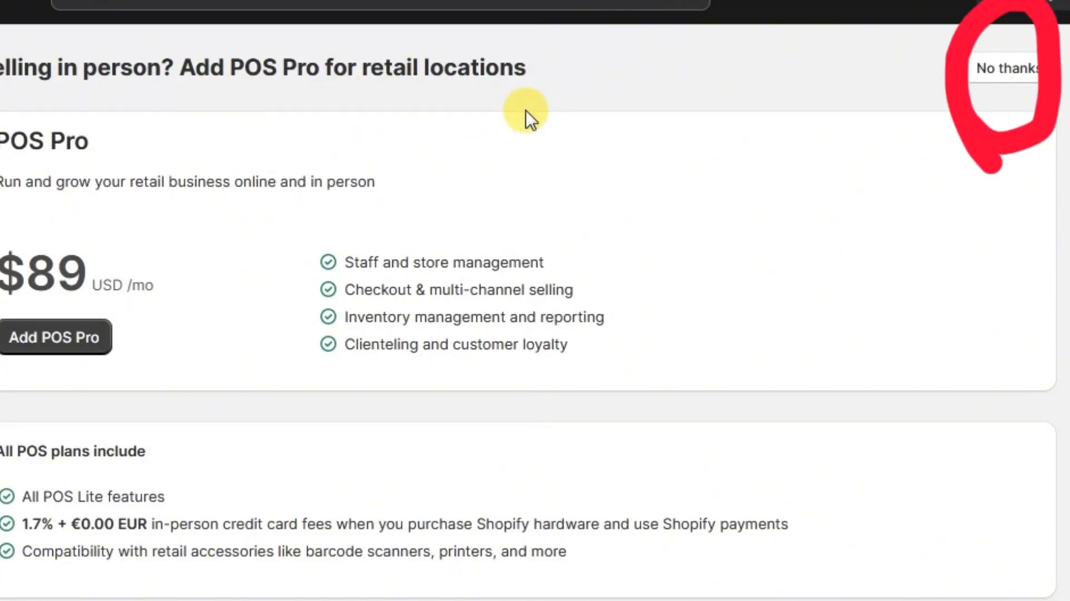
click(1002, 75)
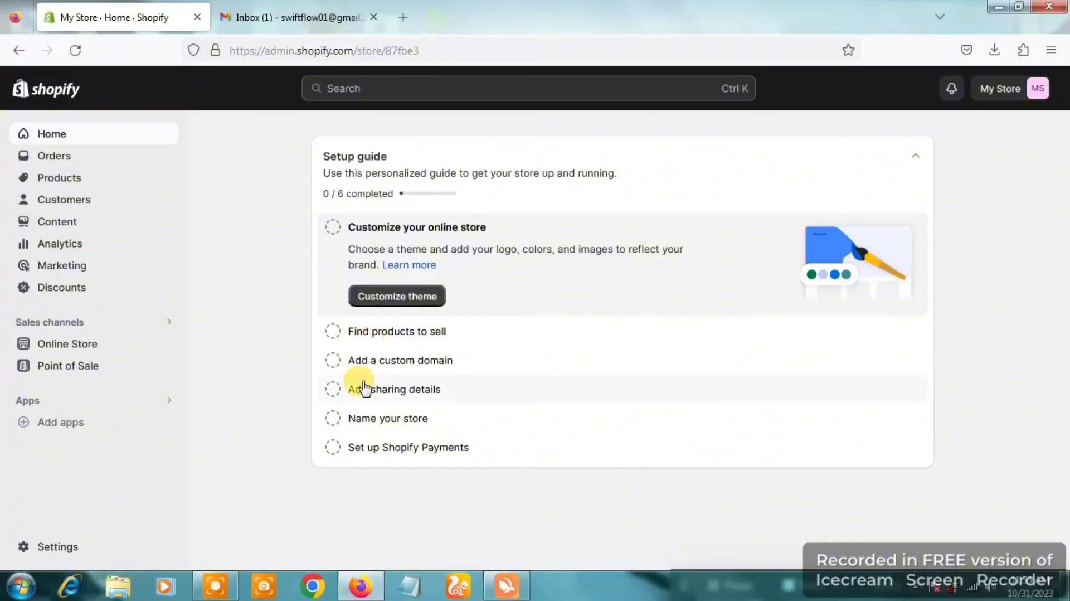
Step: Open the Themes page, view the live storefront in a new tab, then close that tab
click(408, 299)
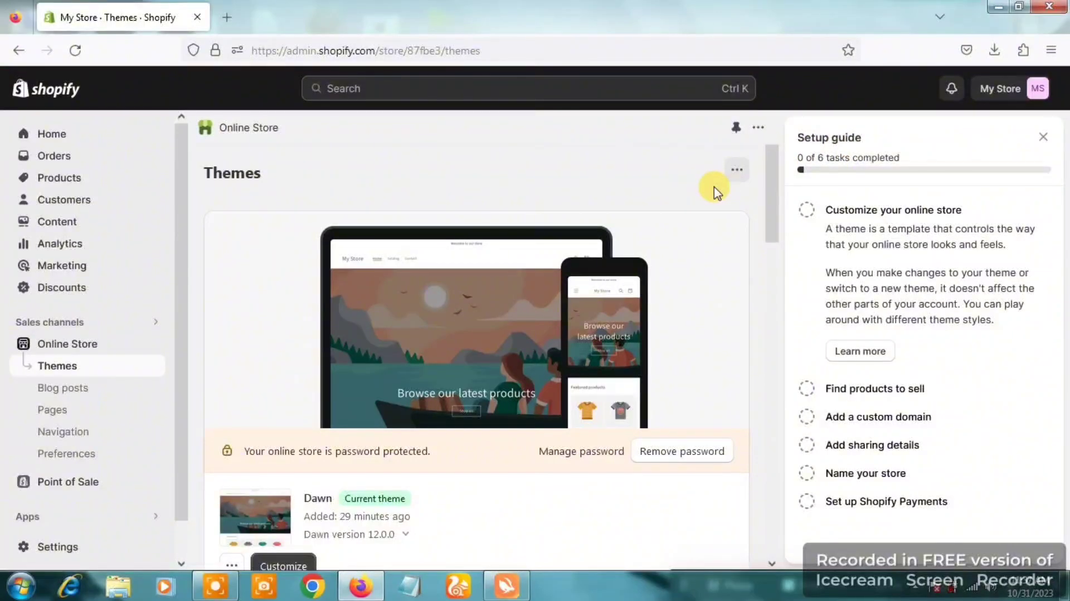
click(735, 178)
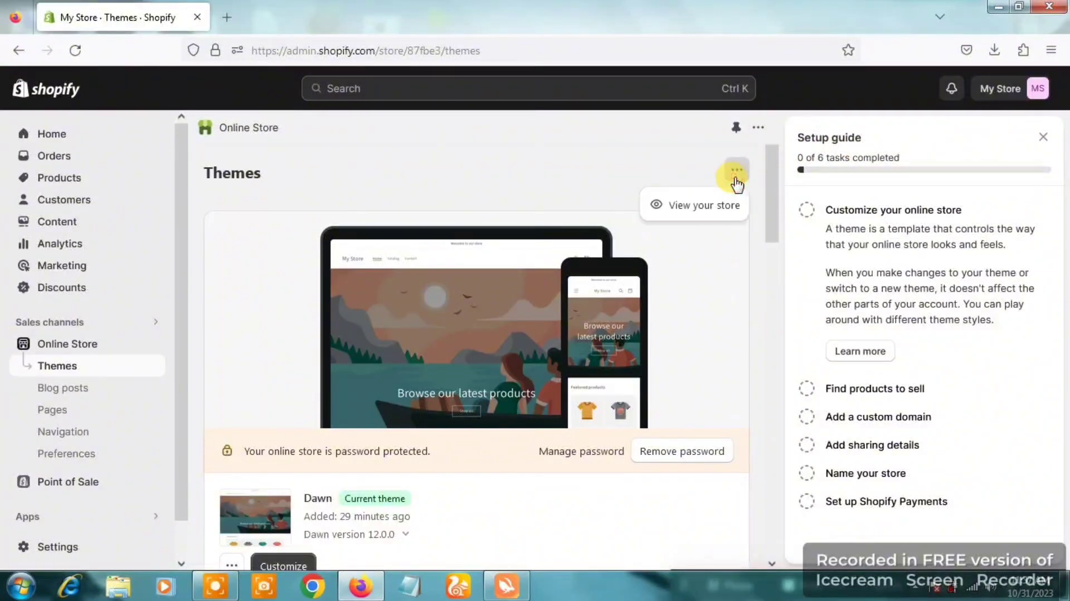
click(711, 214)
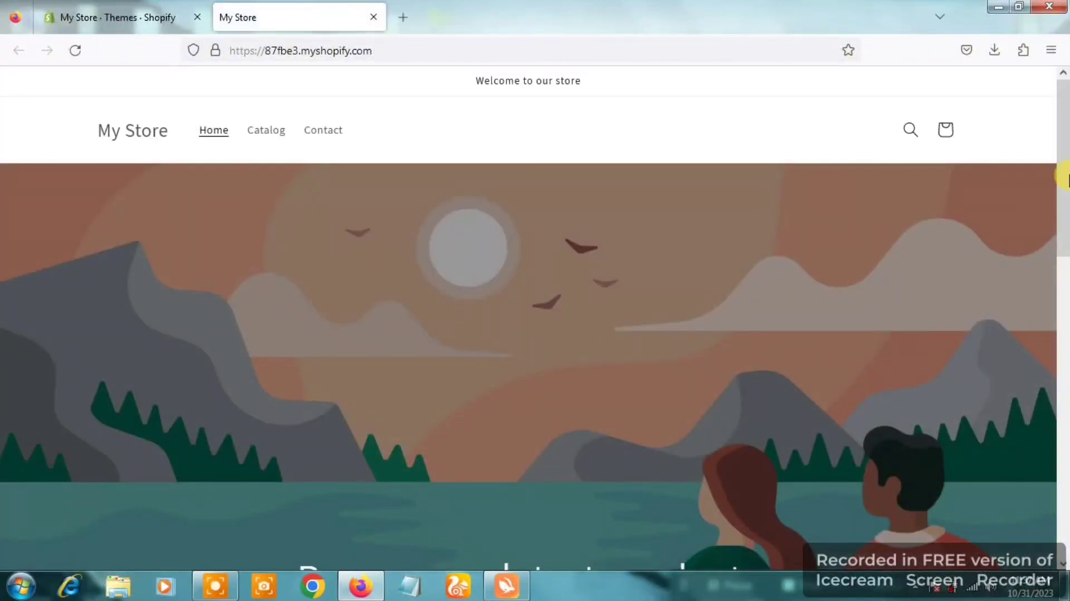
drag(1065, 177, 1065, 419)
scroll(1064, 420, down, 5)
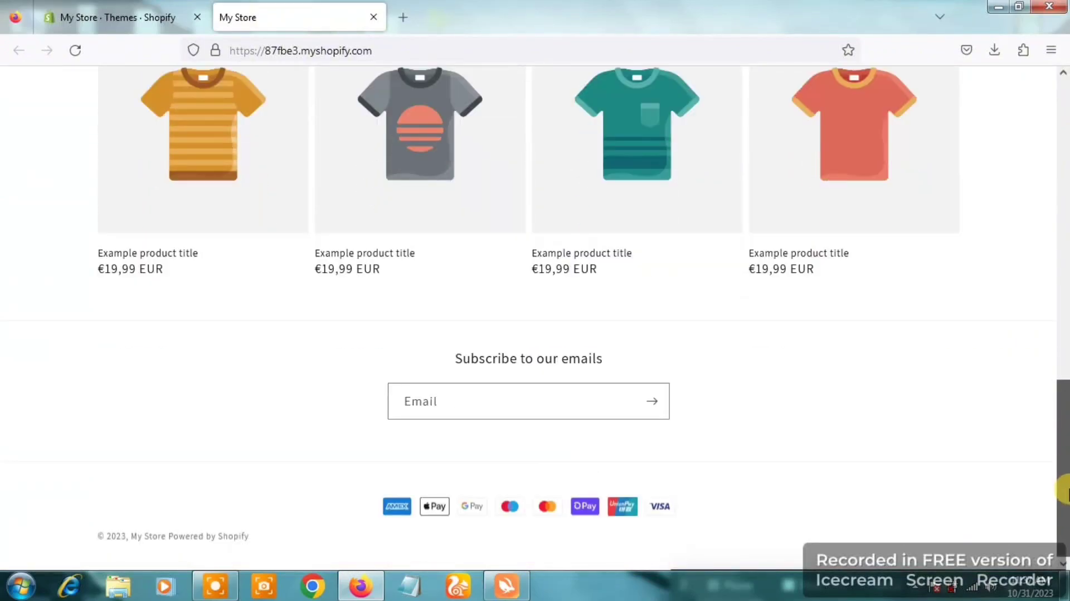
scroll(1064, 357, up, 2)
scroll(1065, 351, up, 8)
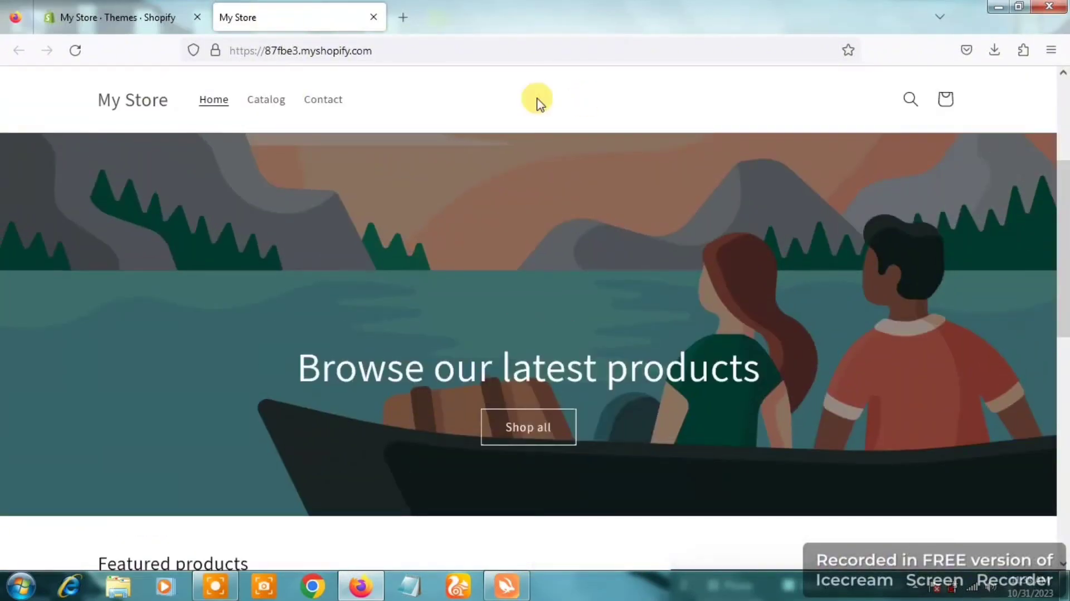
click(374, 17)
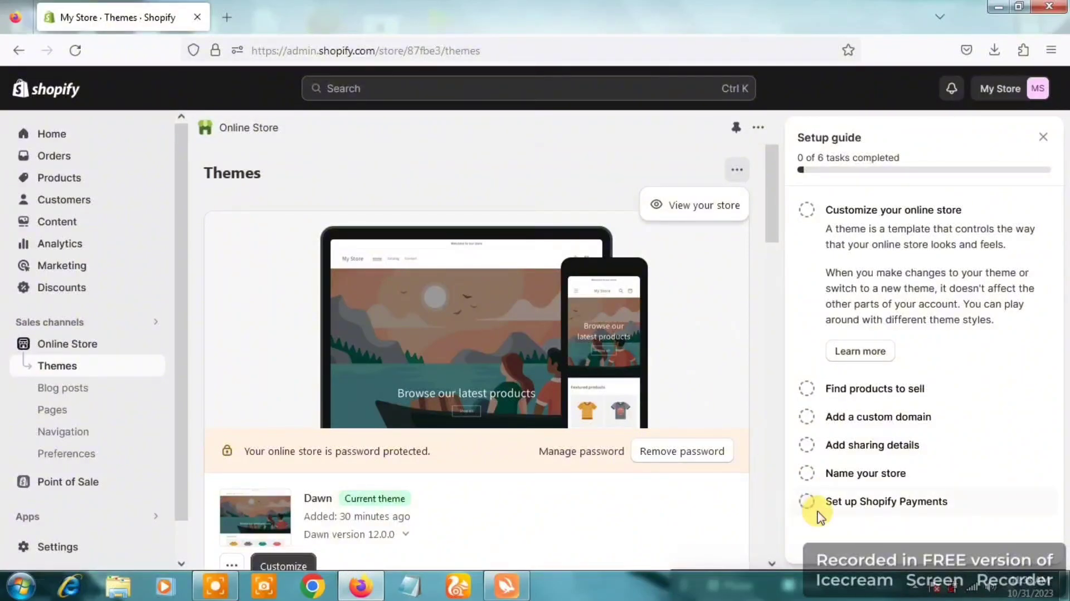
Step: Add the free Sense theme from Popular free themes to the theme library, keeping Dawn current
scroll(780, 281, down, 4)
scroll(772, 305, down, 4)
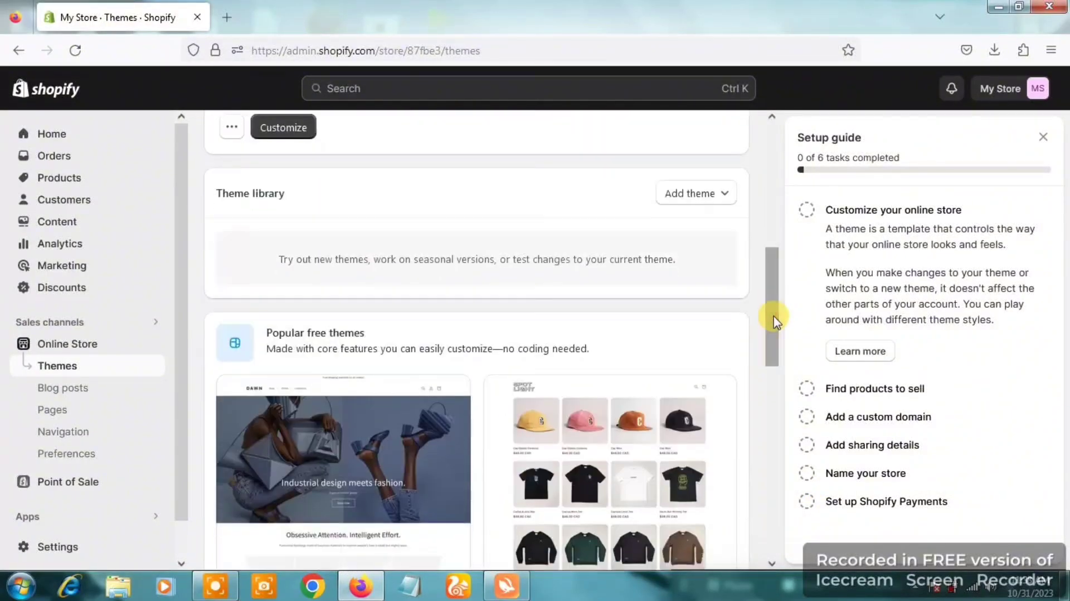
scroll(772, 345, down, 4)
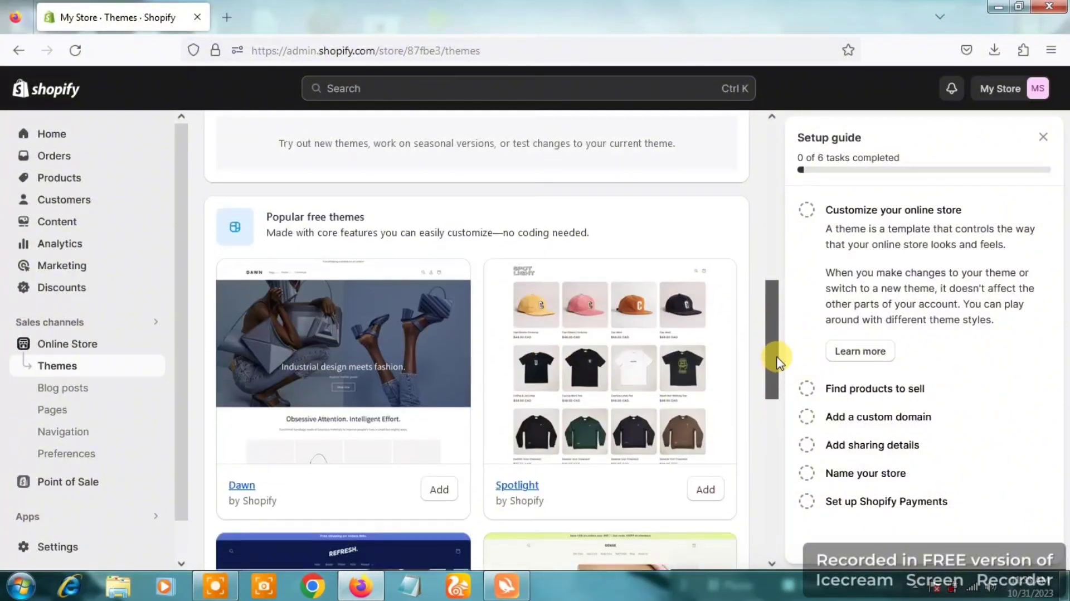
scroll(778, 403, down, 5)
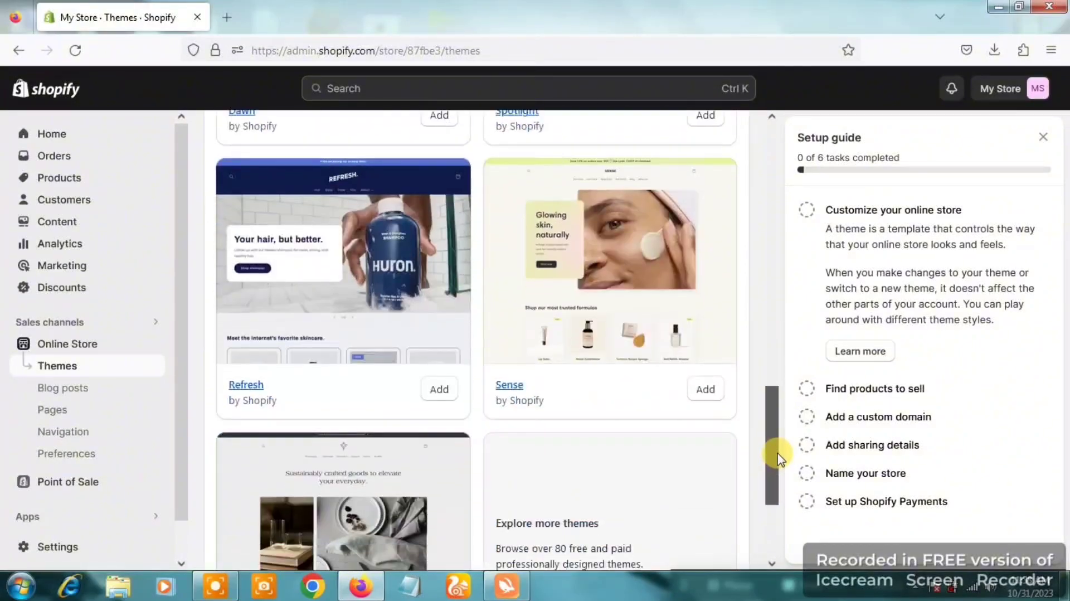
drag(779, 449, 761, 440)
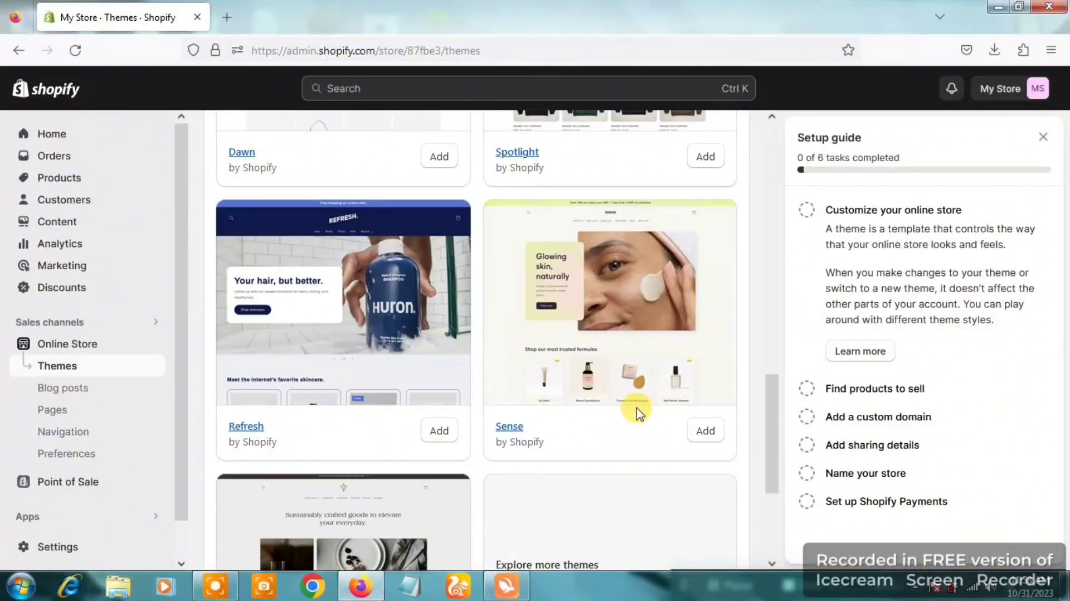
click(706, 431)
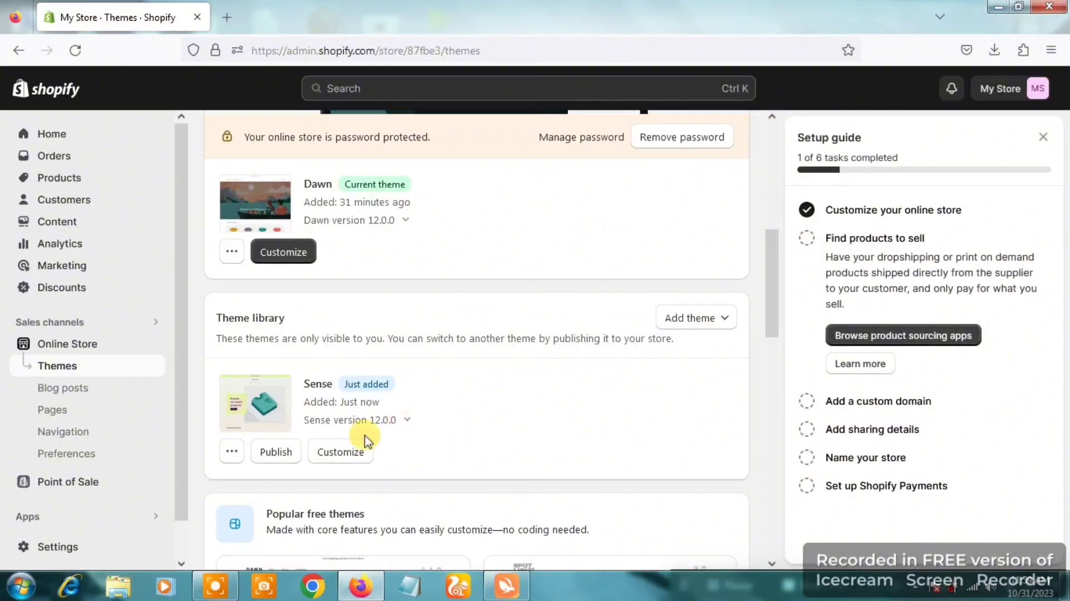
Step: Publish Sense as the live theme in place of Dawn and remove the storefront password
click(276, 453)
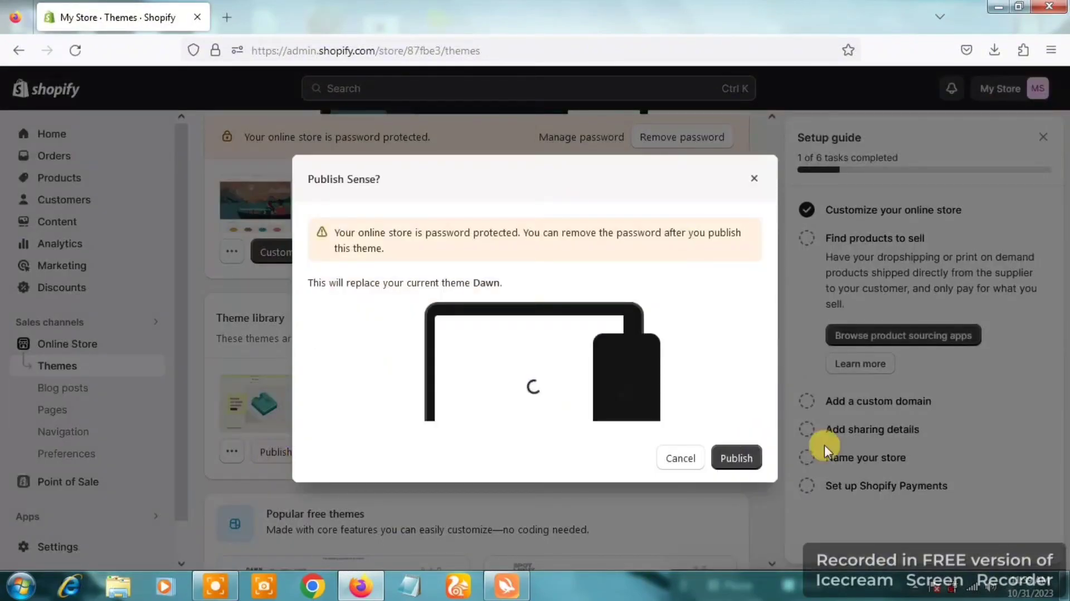
click(741, 456)
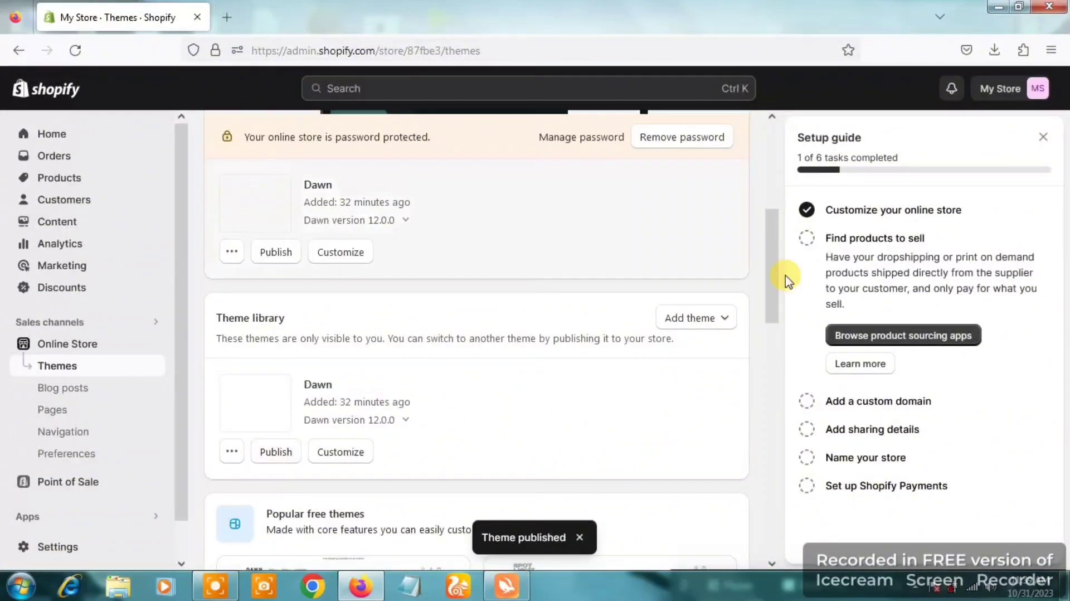
drag(769, 277, 774, 243)
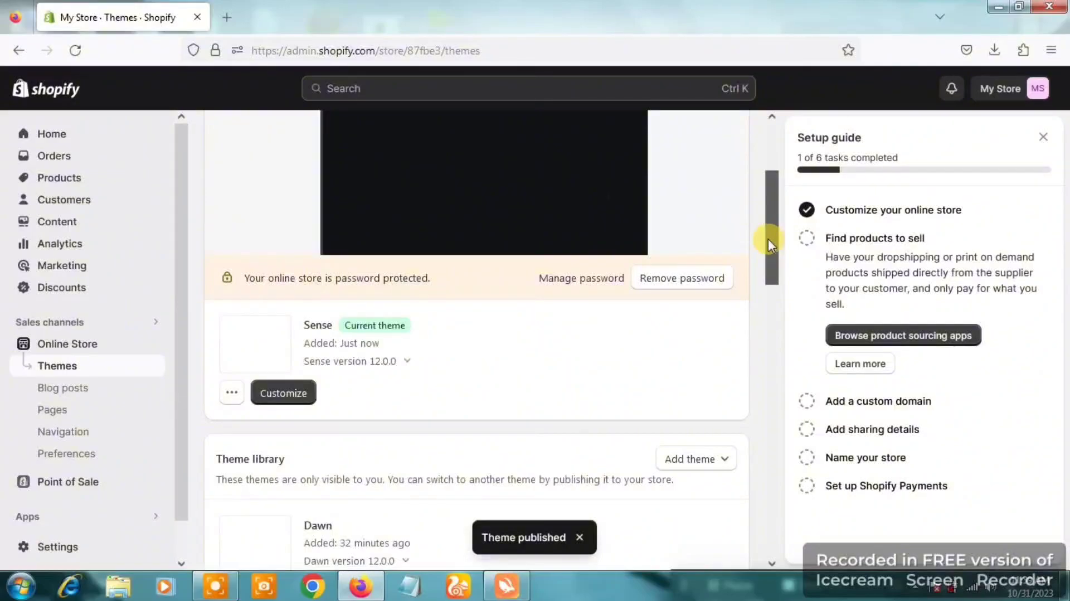
click(678, 282)
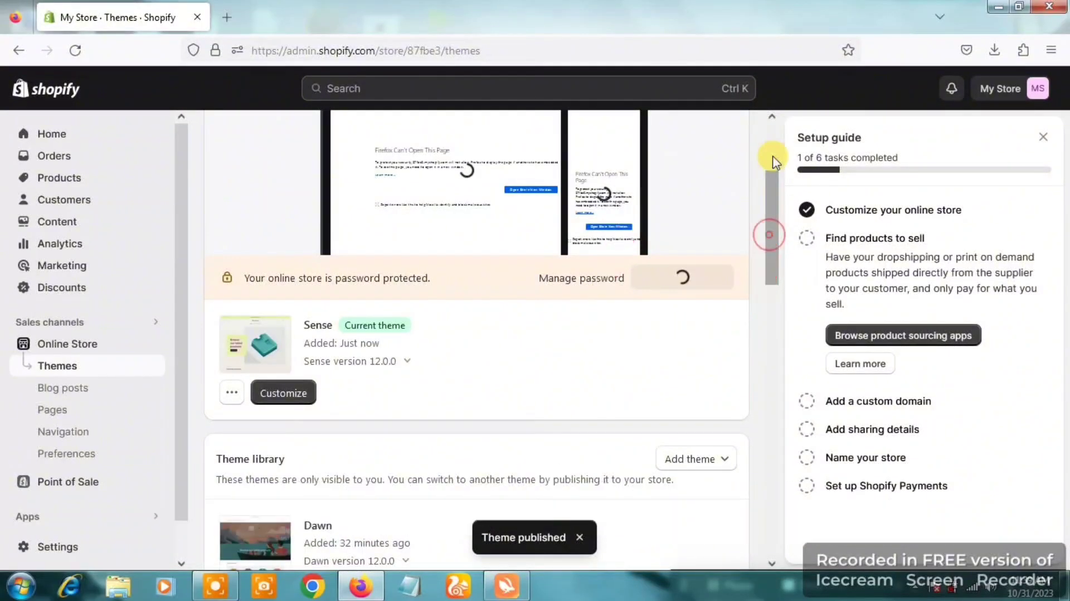
scroll(500, 262, up, 3)
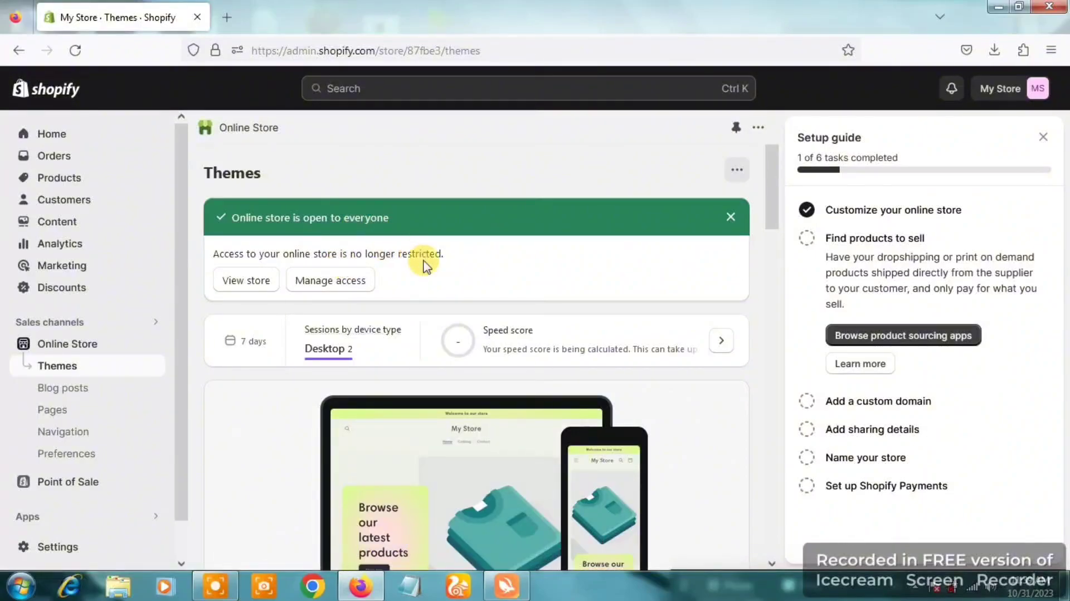
Step: Highlight the message saying the store is no longer restricted, then clear the selections
drag(446, 263, 193, 266)
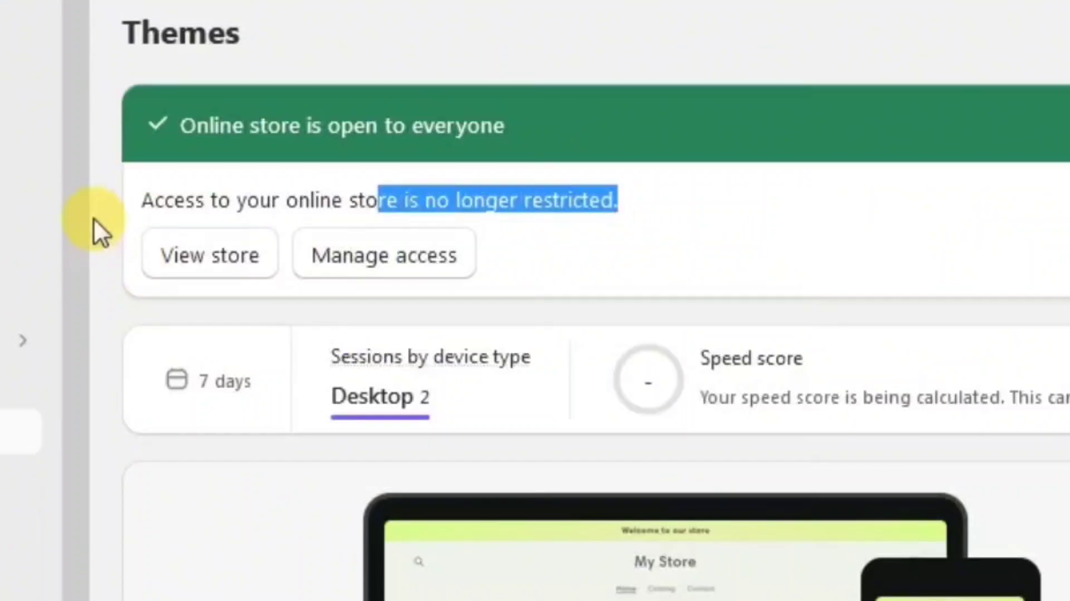
click(217, 253)
drag(619, 200, 531, 191)
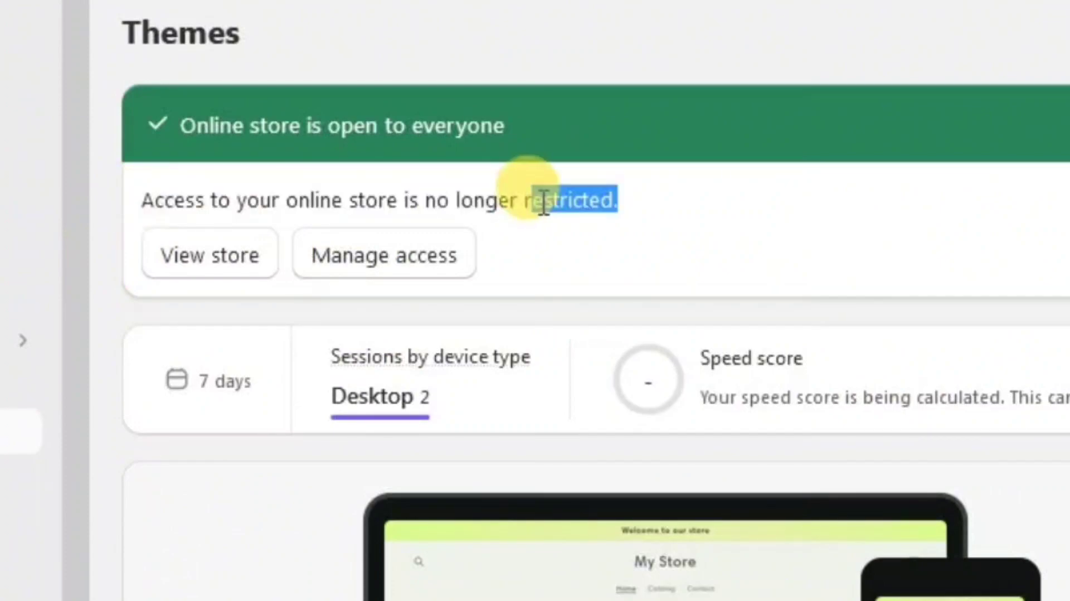
click(129, 185)
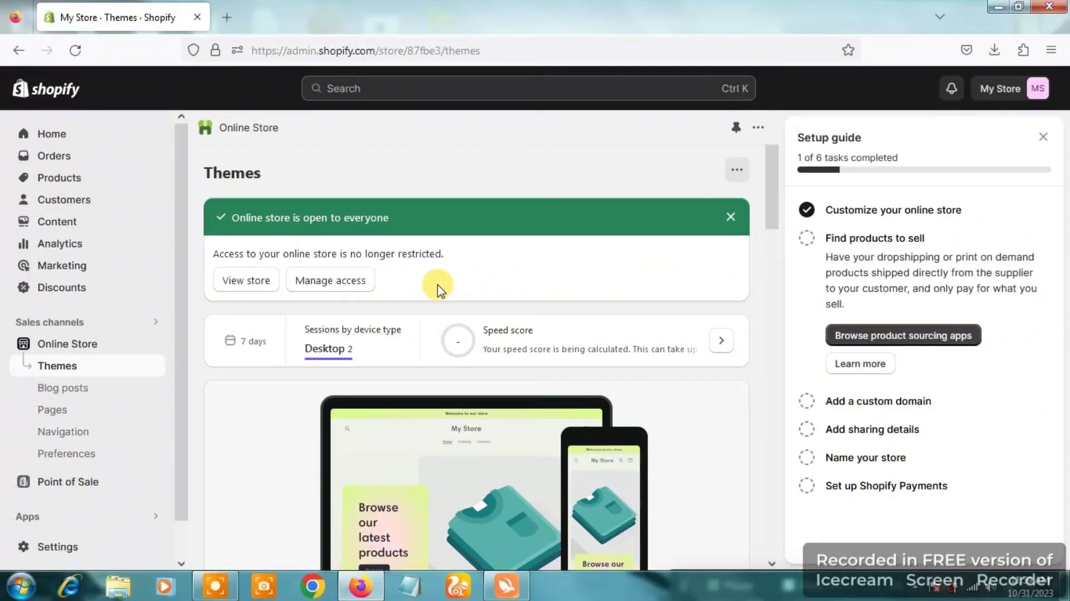
Step: Open the current Sense theme in the theme editor, then switch to the Gmail inbox
click(215, 585)
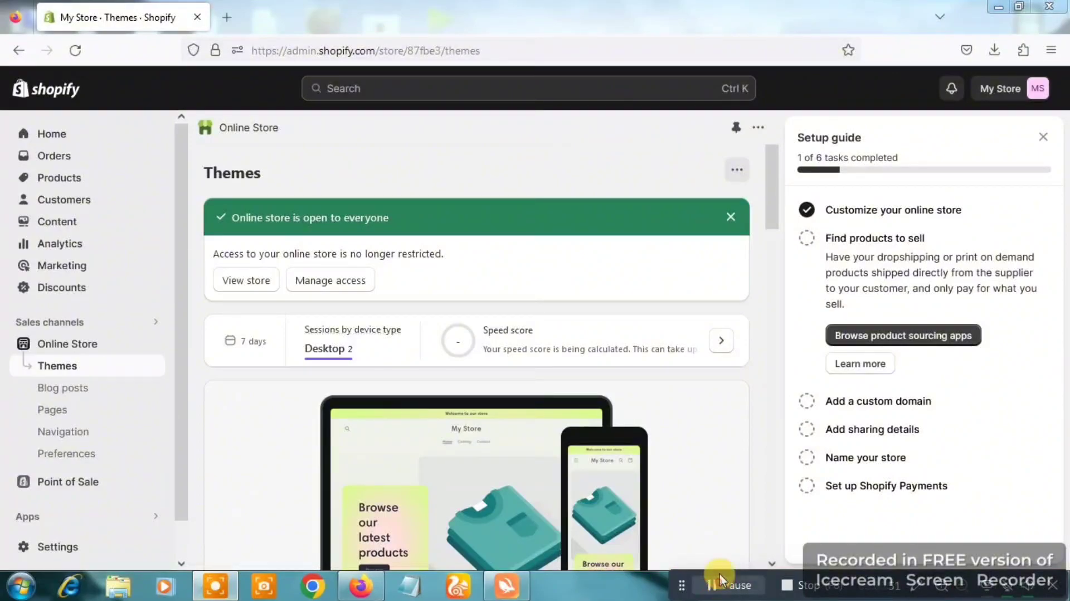
drag(771, 213, 771, 301)
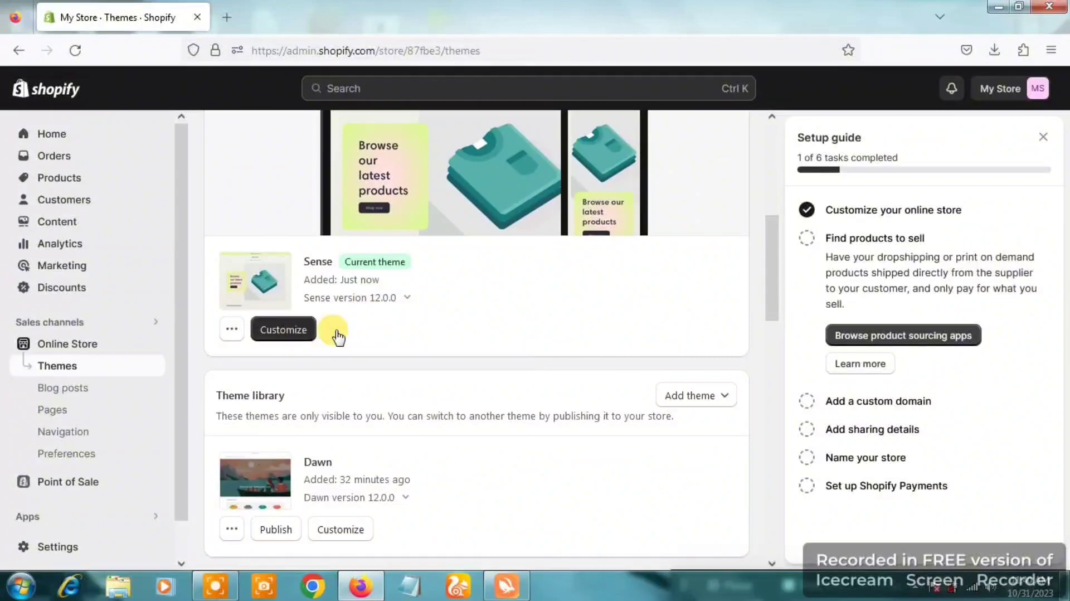
click(284, 335)
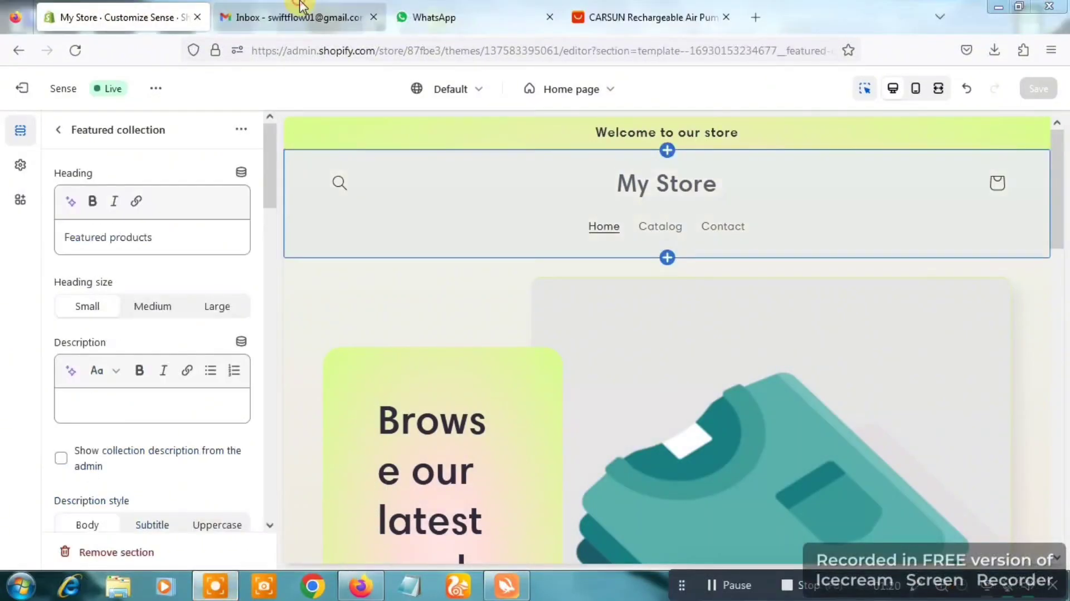
click(301, 7)
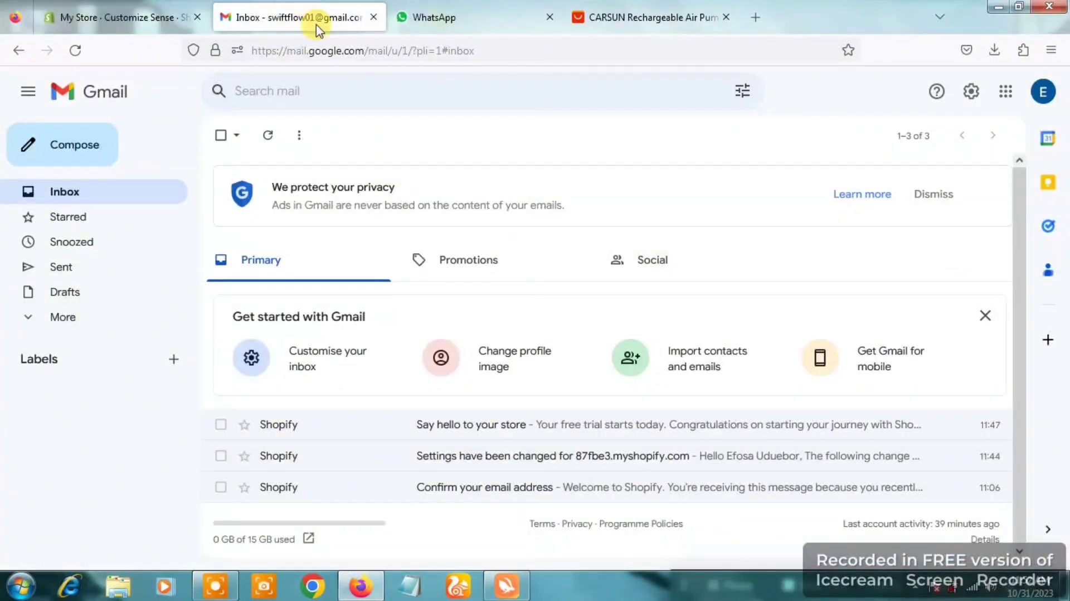
Step: Read Shopify's 'Say hello to your store' email, then open the 'Settings have been changed' email
click(535, 427)
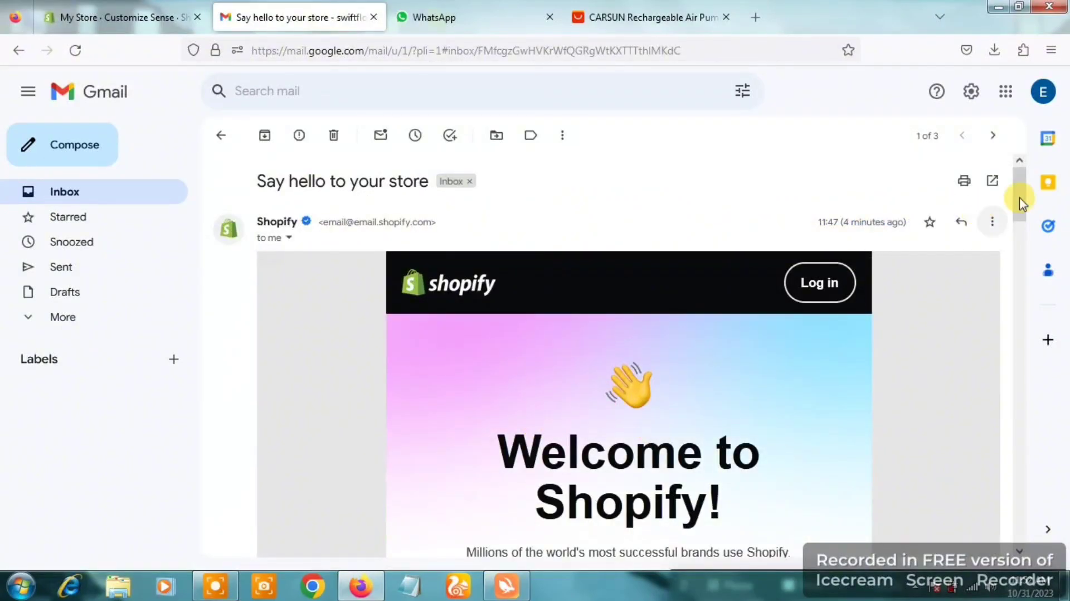
drag(1022, 204, 1022, 241)
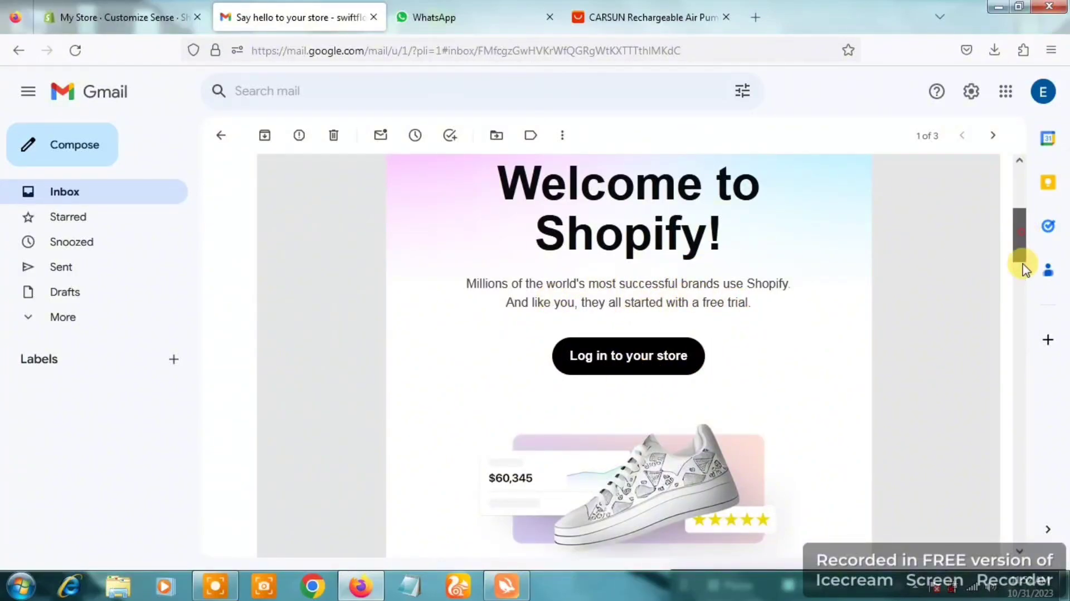
drag(1024, 268, 927, 246)
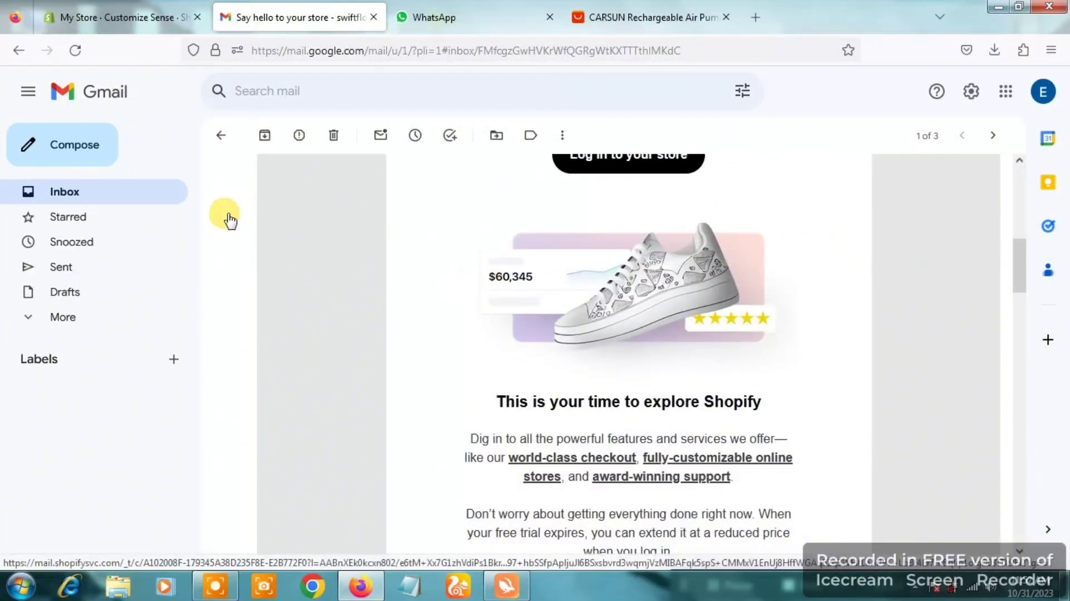
click(221, 135)
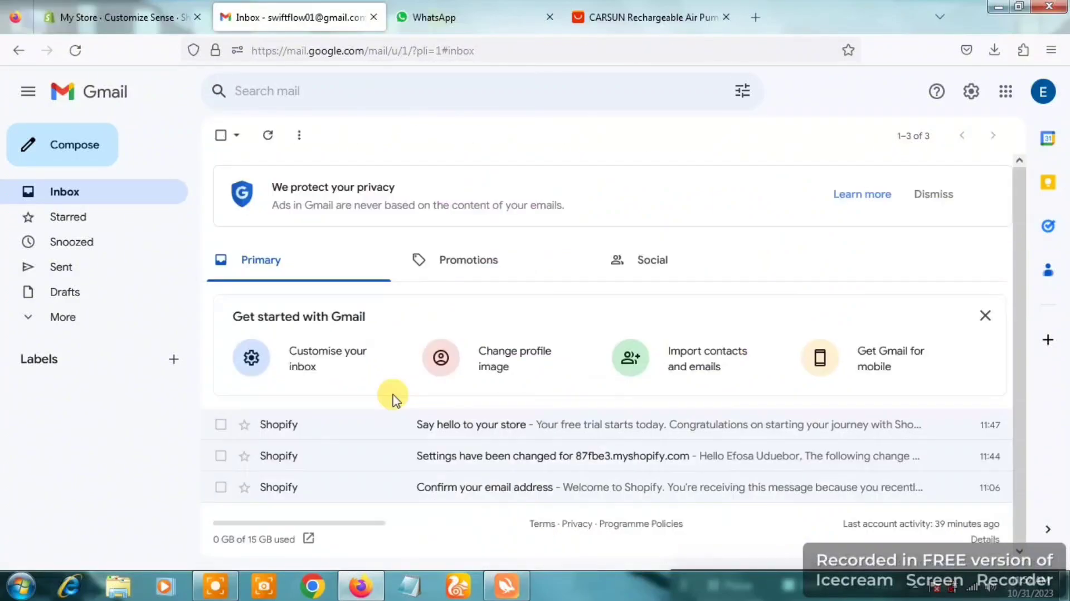
click(604, 462)
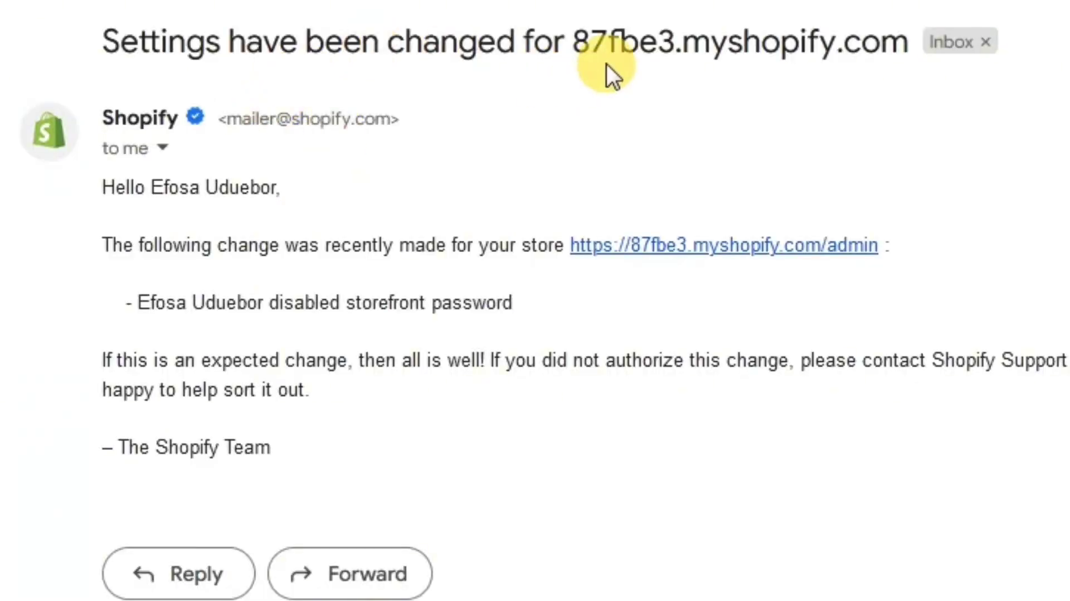